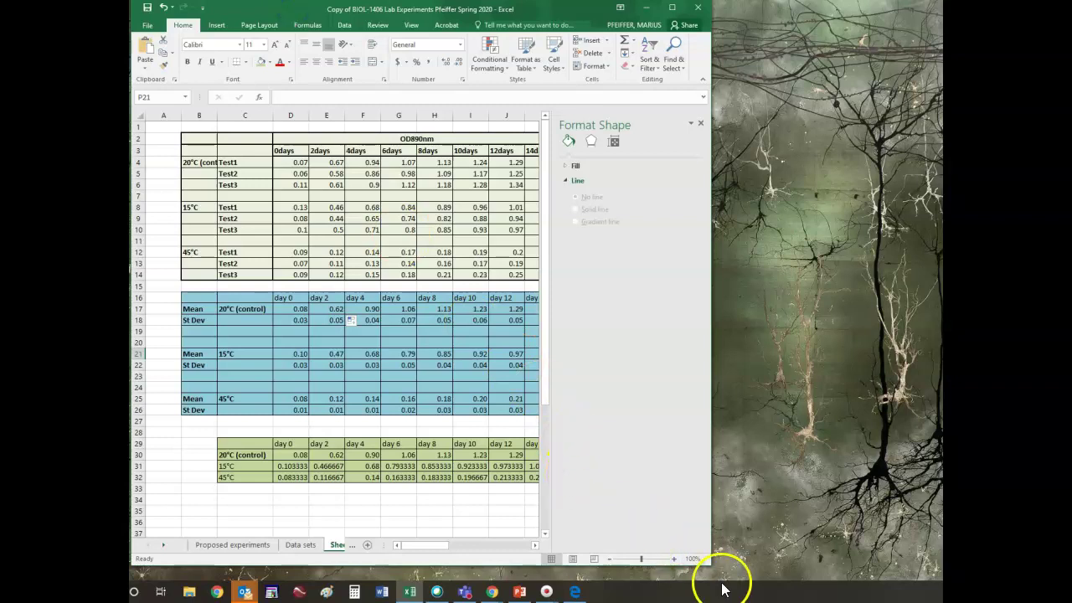
Step: Enlarge the workbook window and adjust the leading column widths so the "20°C (control)" labels in columns B and C fit
{"action": "left_click_drag", "start_coordinate": [711, 566], "coordinate": [941, 578]}
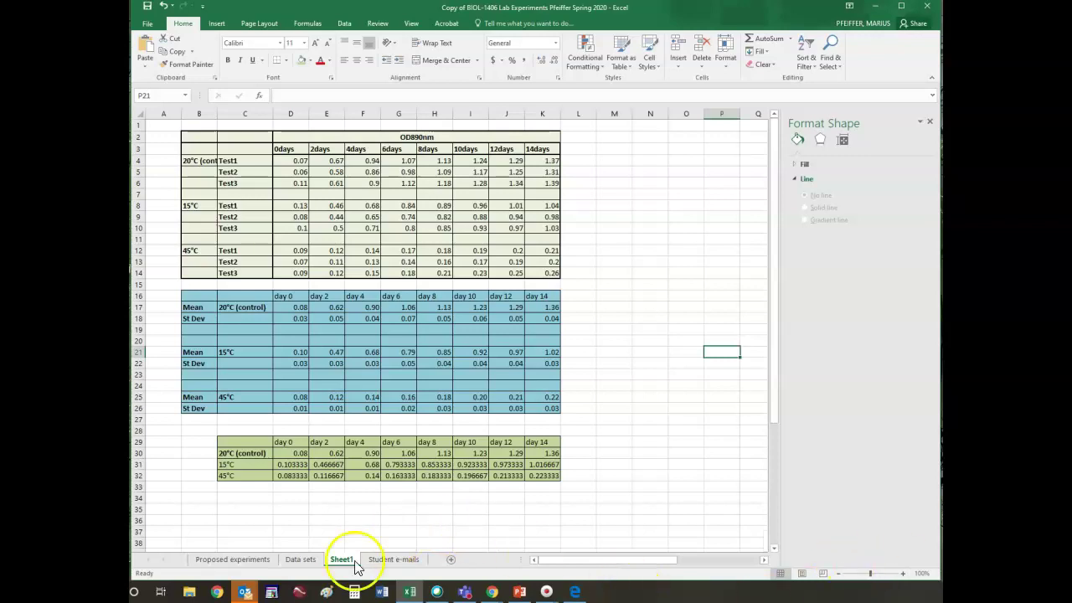
{"action": "left_click_drag", "start_coordinate": [201, 136], "coordinate": [491, 272]}
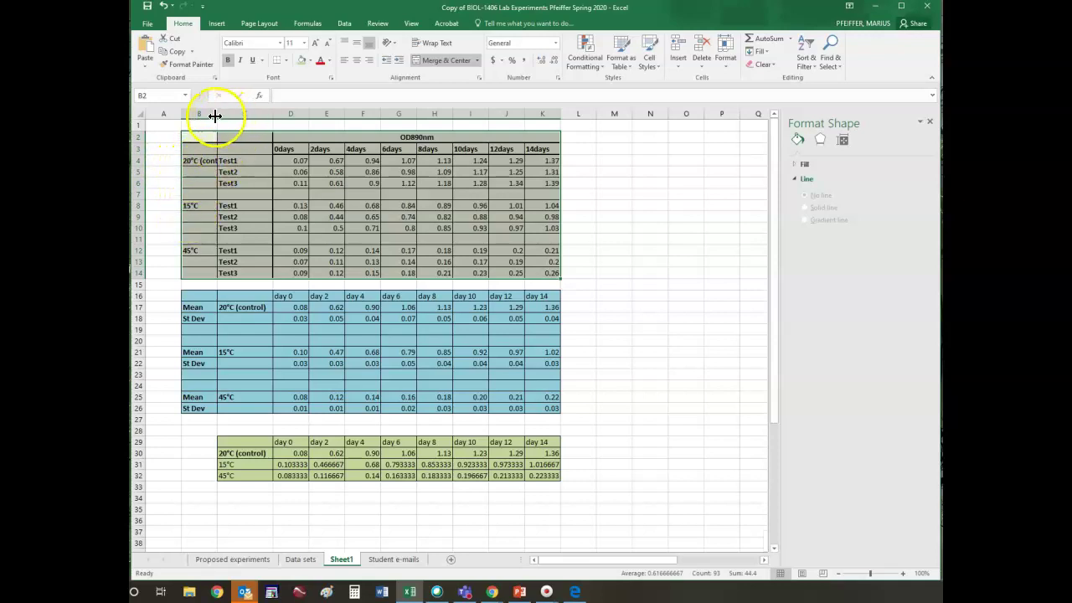
{"action": "left_click_drag", "start_coordinate": [274, 117], "coordinate": [214, 115]}
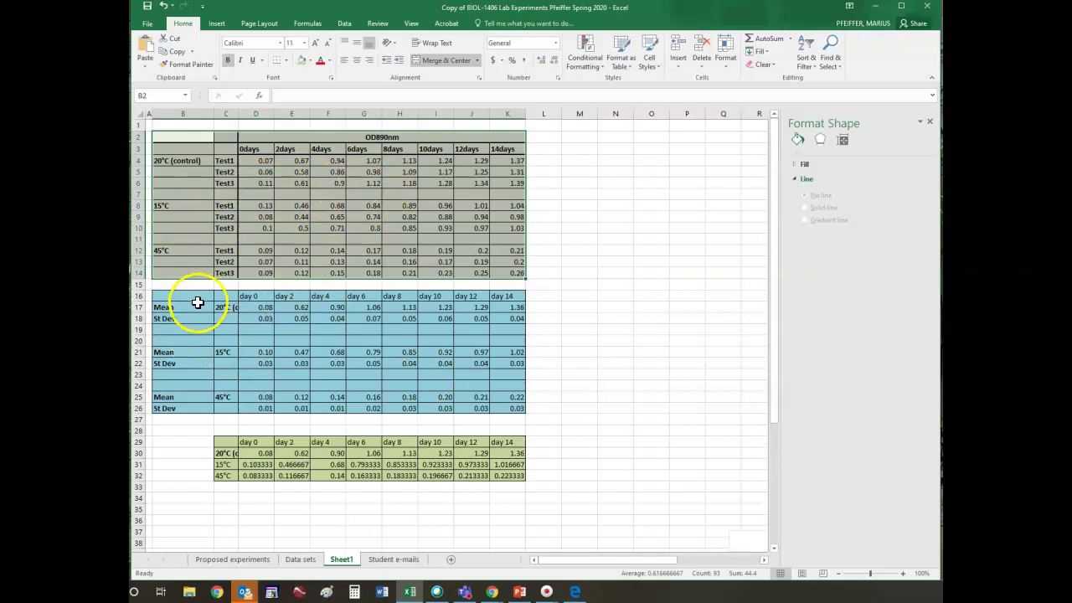
{"action": "left_click_drag", "start_coordinate": [239, 114], "coordinate": [269, 114]}
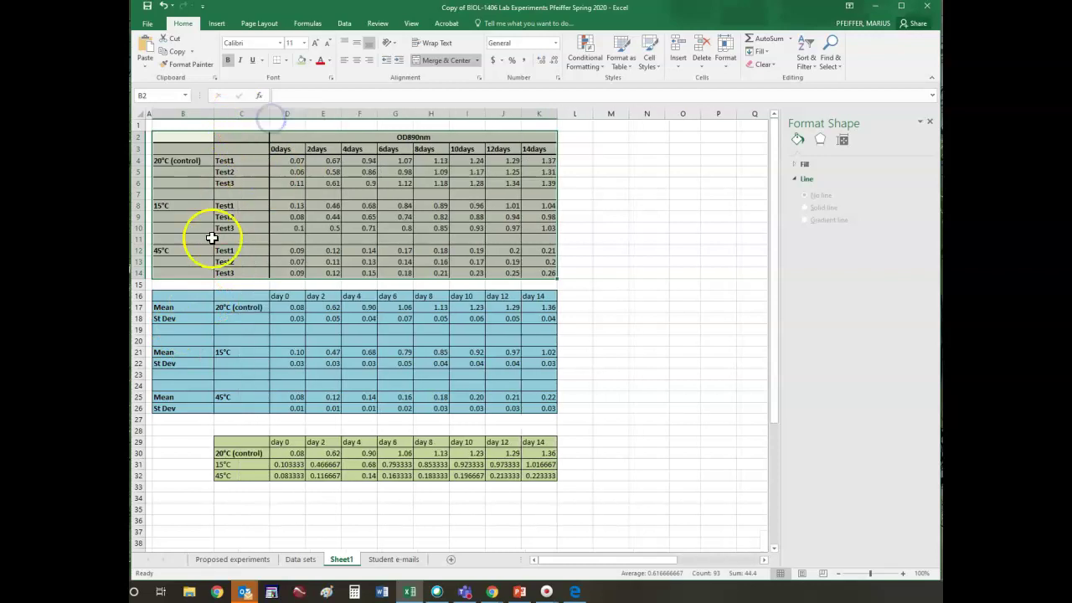
Step: Add a row labelled n in row 19 under the 20°C St Dev row, entering 3 for every day from day 0 to day 14
{"action": "left_click", "coordinate": [165, 329]}
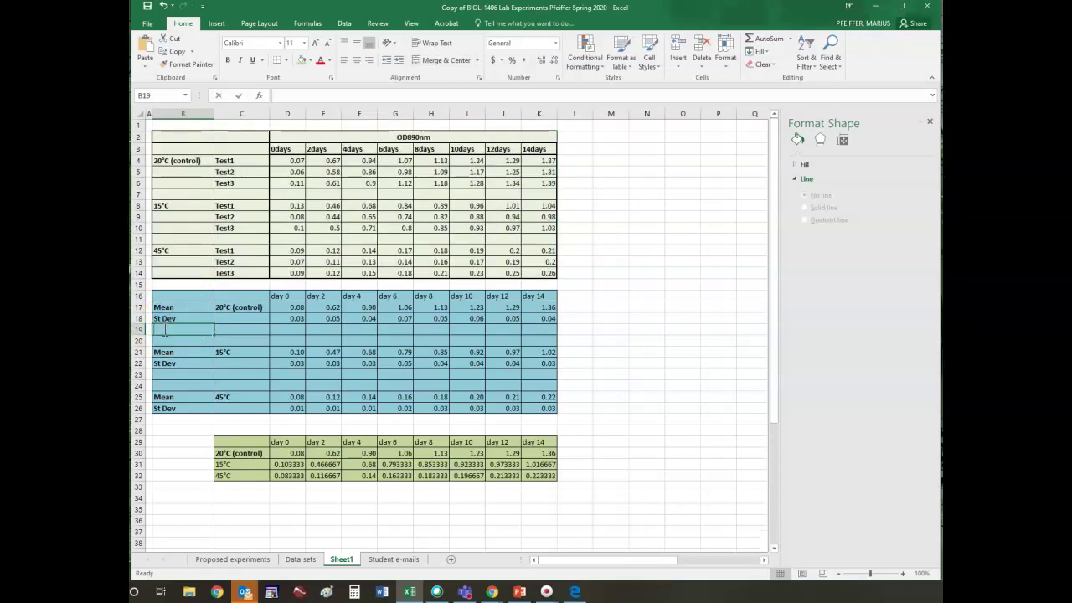
{"action": "type", "text": "n"}
{"action": "left_click", "coordinate": [285, 329]}
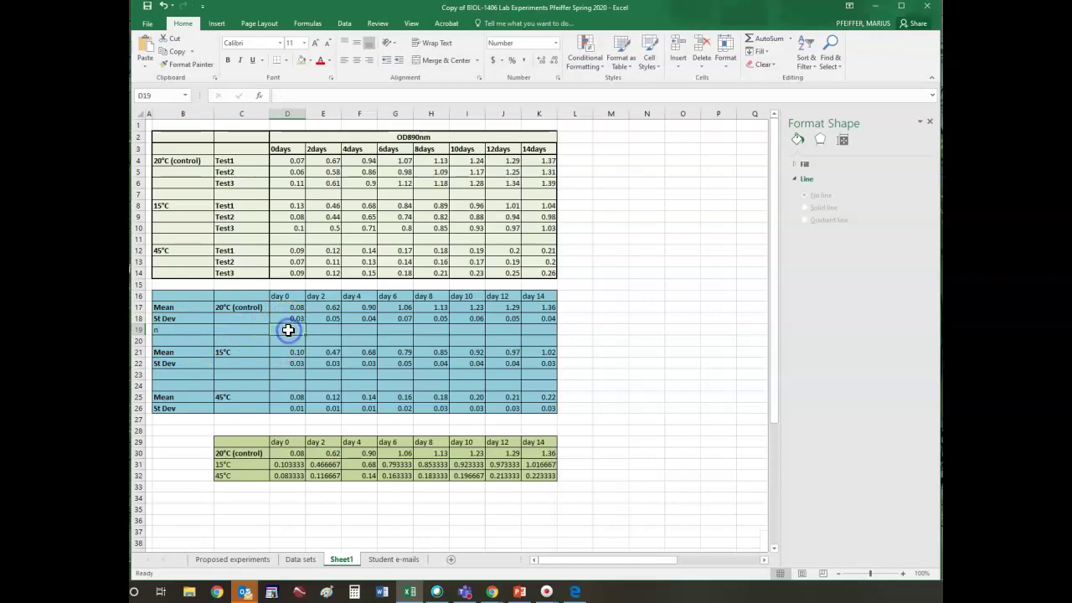
{"action": "type", "text": "3"}
{"action": "left_click", "coordinate": [322, 329]}
{"action": "type", "text": "3"}
{"action": "left_click", "coordinate": [360, 331]}
{"action": "type", "text": "3"}
{"action": "left_click", "coordinate": [394, 329]}
{"action": "type", "text": "3"}
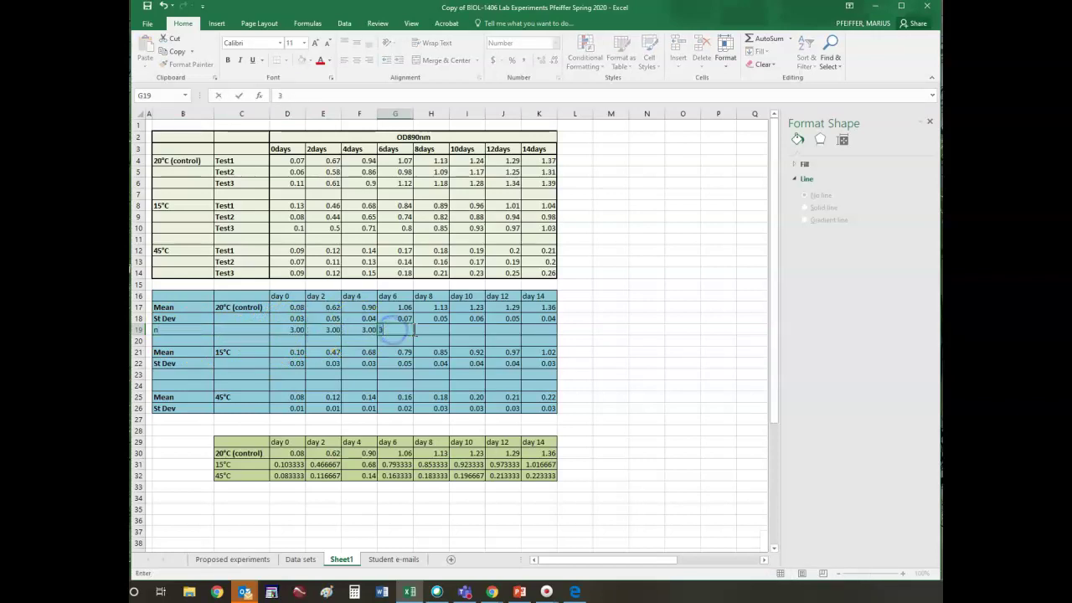
{"action": "left_click", "coordinate": [431, 329]}
{"action": "type", "text": "3"}
{"action": "left_click", "coordinate": [454, 332]}
{"action": "type", "text": "3"}
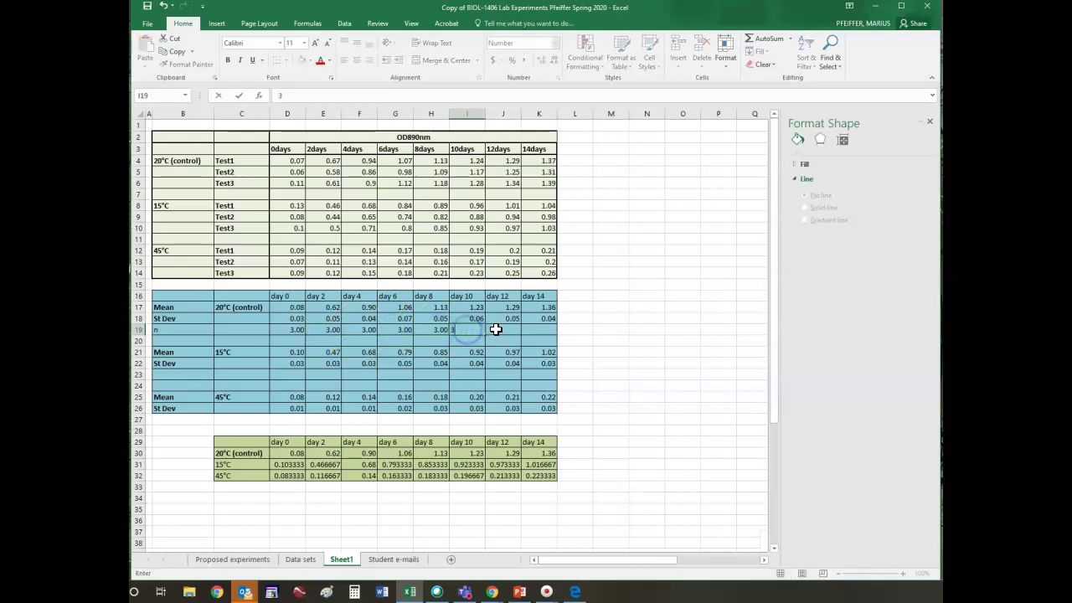
{"action": "left_click", "coordinate": [497, 329]}
{"action": "type", "text": "3"}
{"action": "left_click", "coordinate": [537, 331]}
{"action": "type", "text": "3"}
{"action": "left_click", "coordinate": [645, 351]}
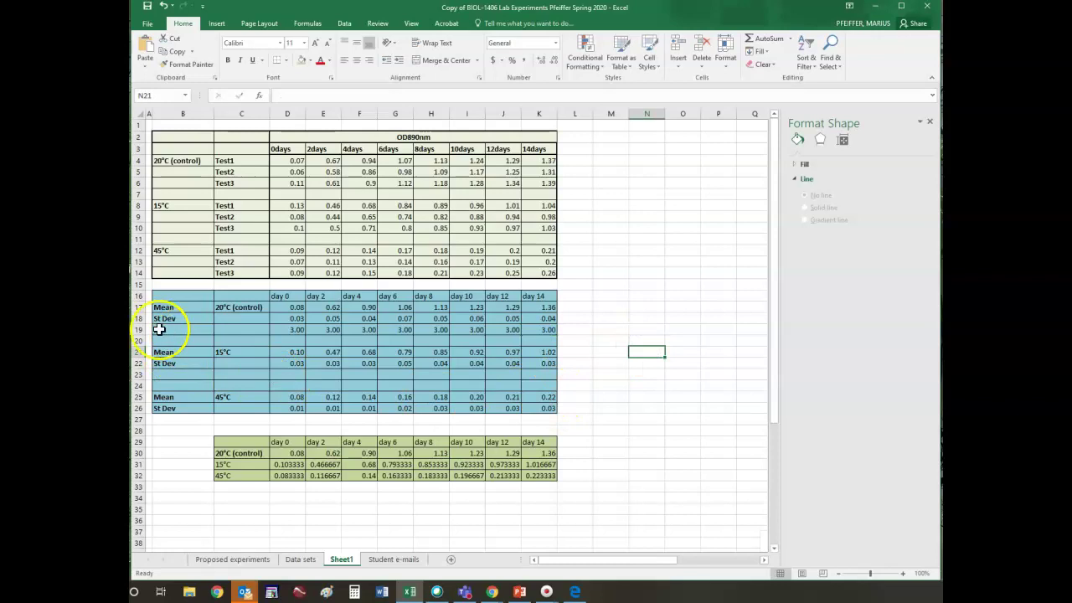
Step: Copy the n row from row 19 into row 23 for 15°C and row 27 for 45°C
{"action": "left_click_drag", "start_coordinate": [154, 330], "coordinate": [532, 329]}
{"action": "right_click", "coordinate": [532, 328]}
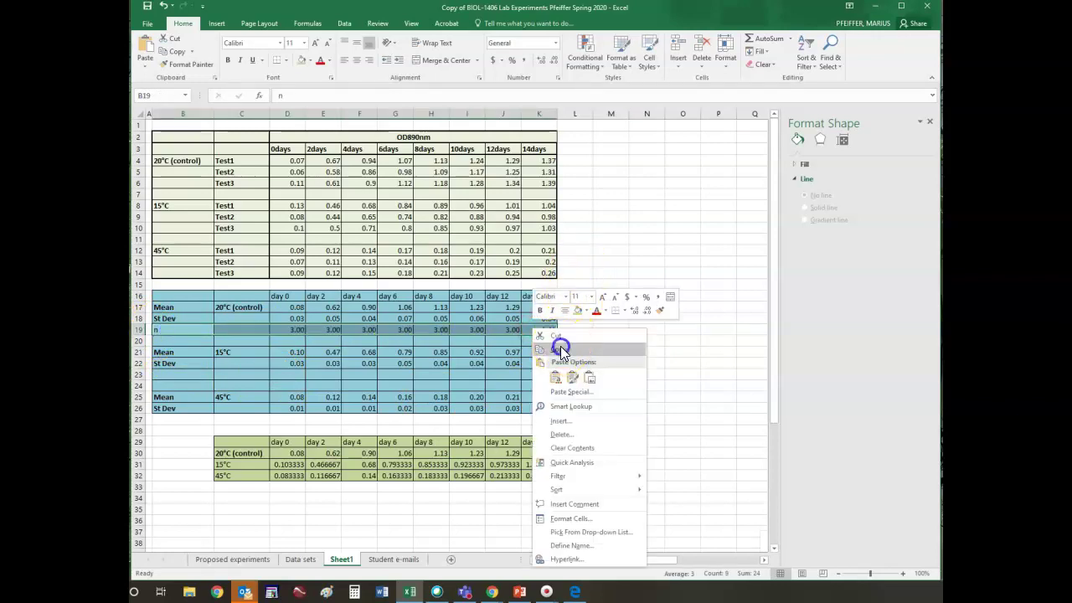
{"action": "left_click", "coordinate": [557, 343]}
{"action": "left_click", "coordinate": [154, 374]}
{"action": "right_click", "coordinate": [155, 374]}
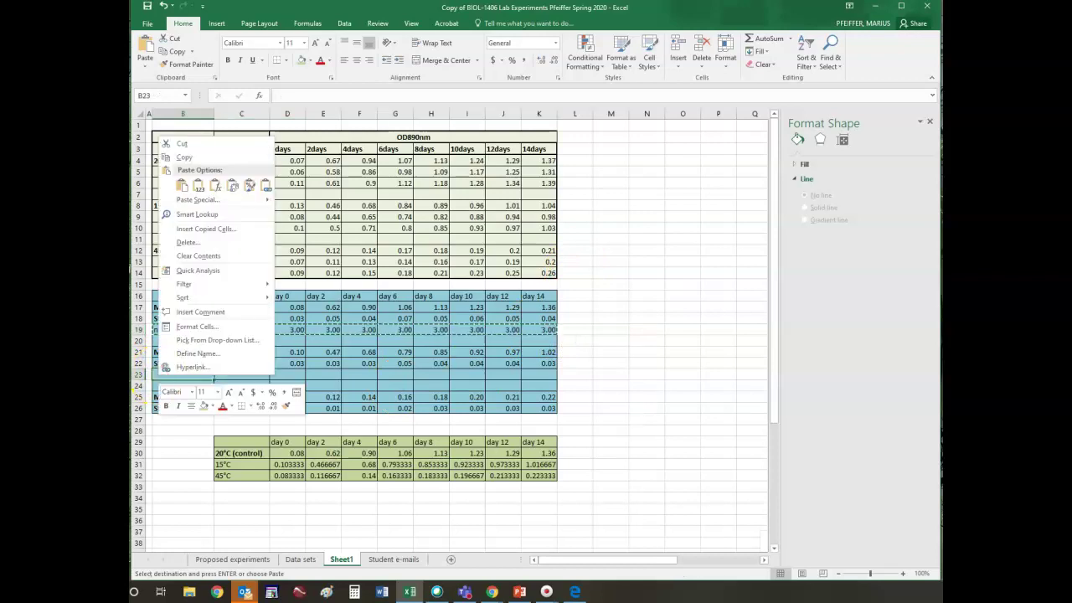
{"action": "left_click", "coordinate": [182, 186]}
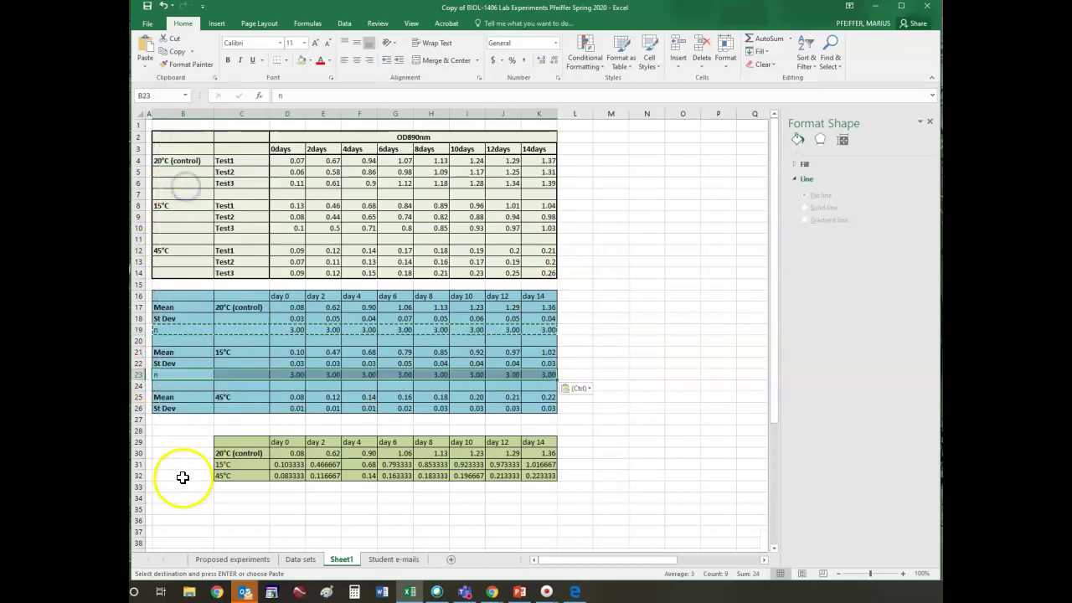
{"action": "right_click", "coordinate": [171, 418]}
{"action": "left_click", "coordinate": [192, 231]}
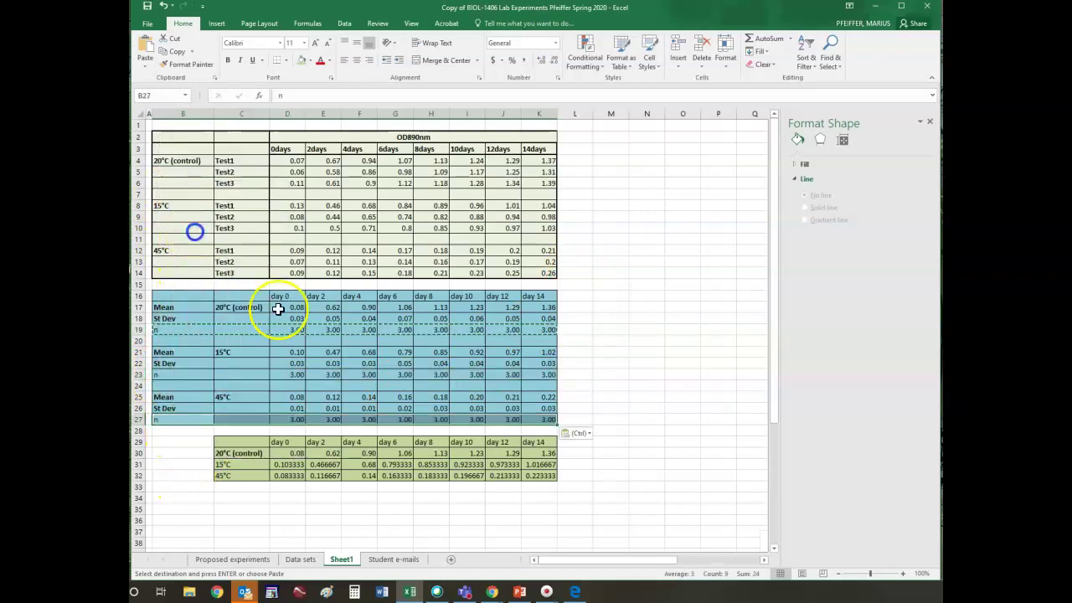
{"action": "left_click", "coordinate": [616, 375]}
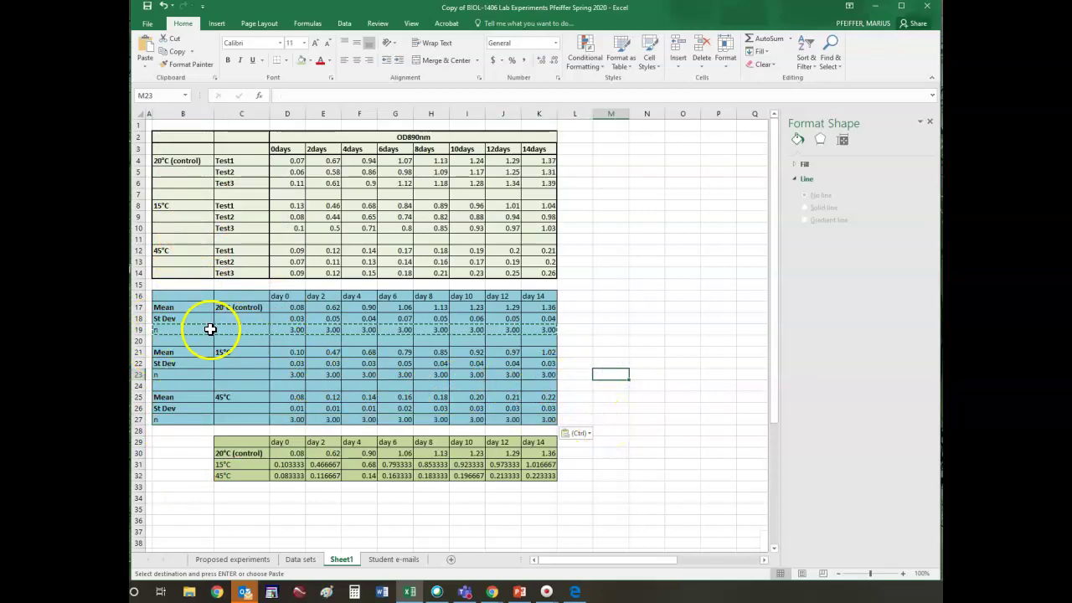
{"action": "left_click", "coordinate": [171, 332]}
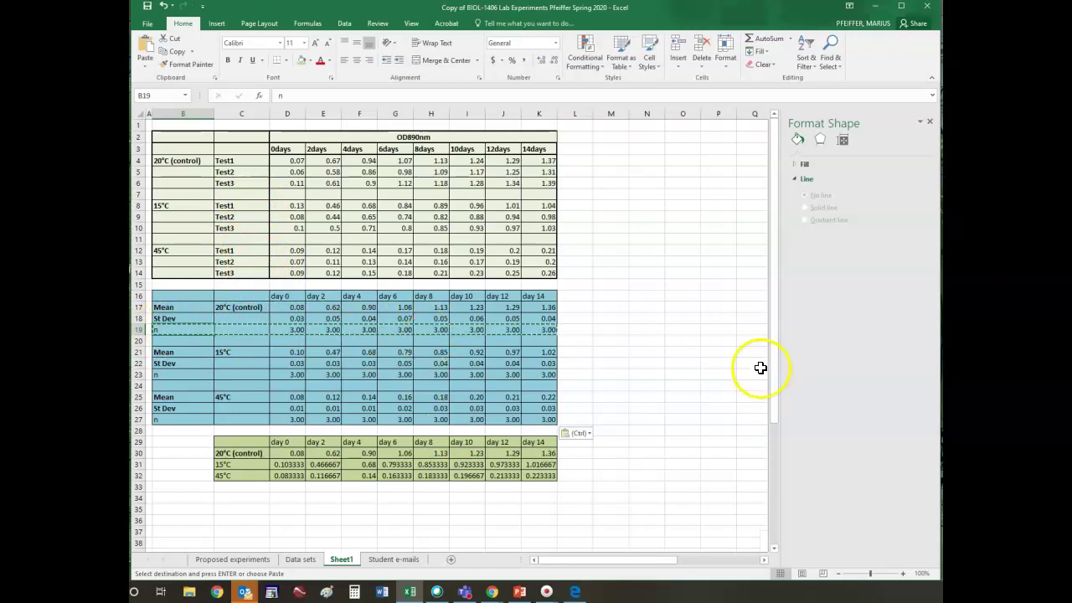
{"action": "left_click", "coordinate": [687, 371]}
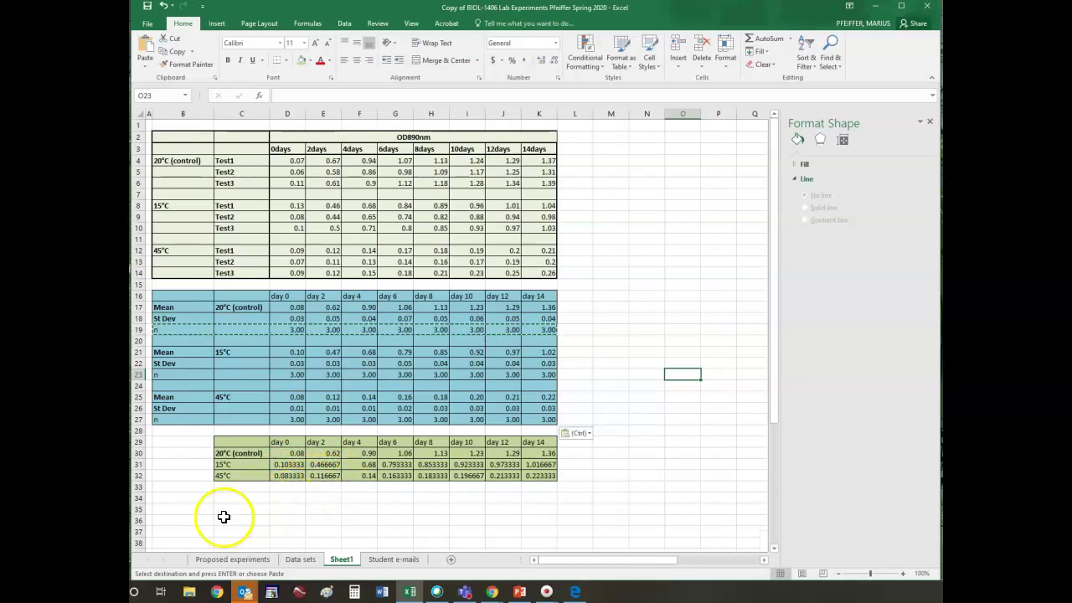
Step: Format the means in D30:K32 of the green table to show two decimal places
{"action": "left_click_drag", "start_coordinate": [289, 453], "coordinate": [527, 476]}
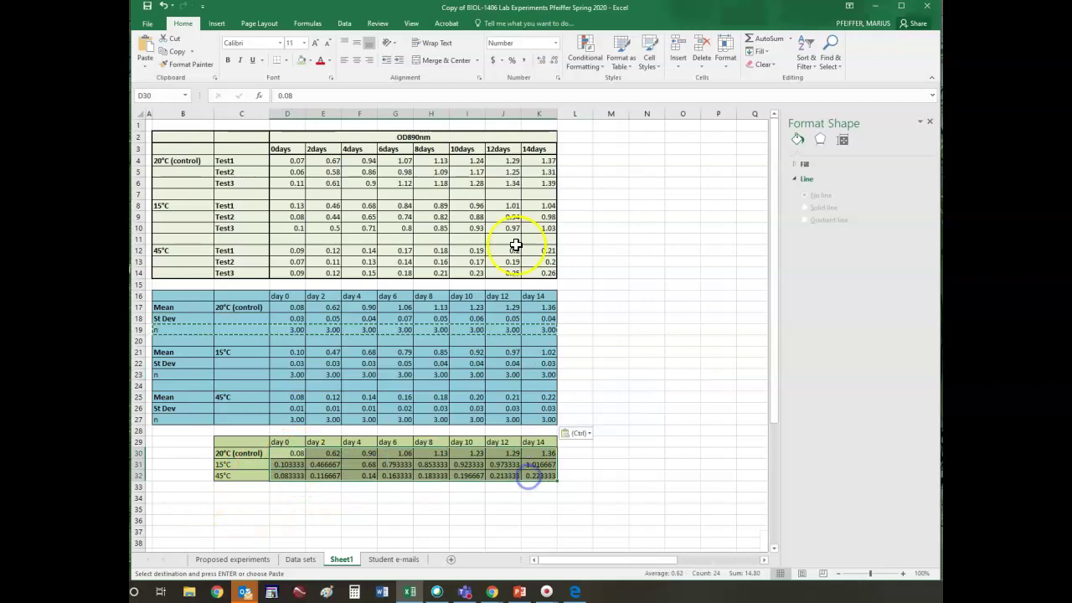
{"action": "left_click", "coordinate": [548, 69]}
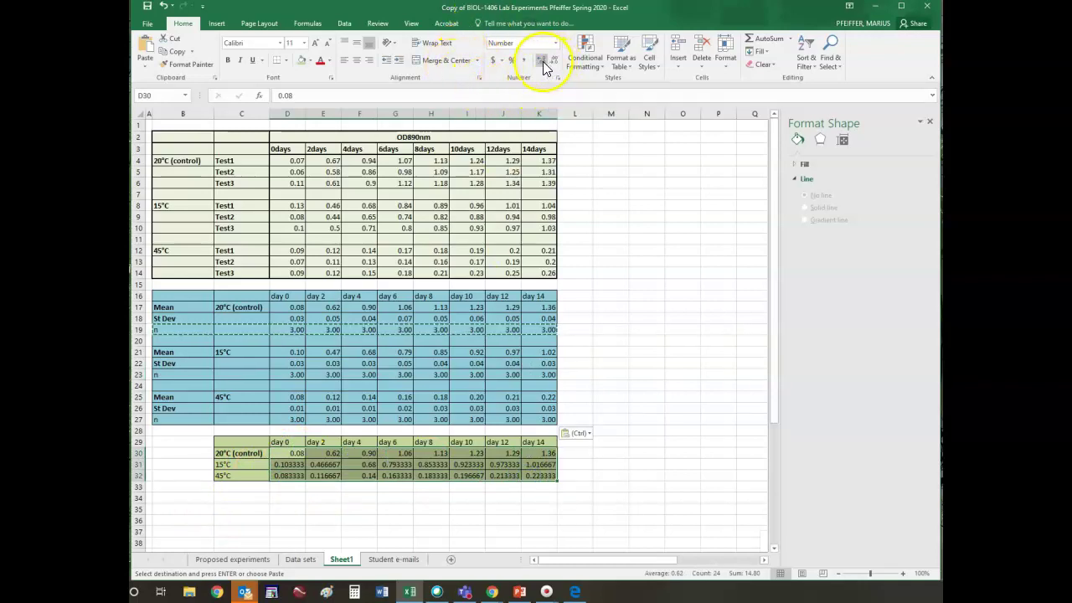
{"action": "left_click", "coordinate": [545, 67]}
{"action": "left_click", "coordinate": [553, 62]}
{"action": "left_click", "coordinate": [552, 67]}
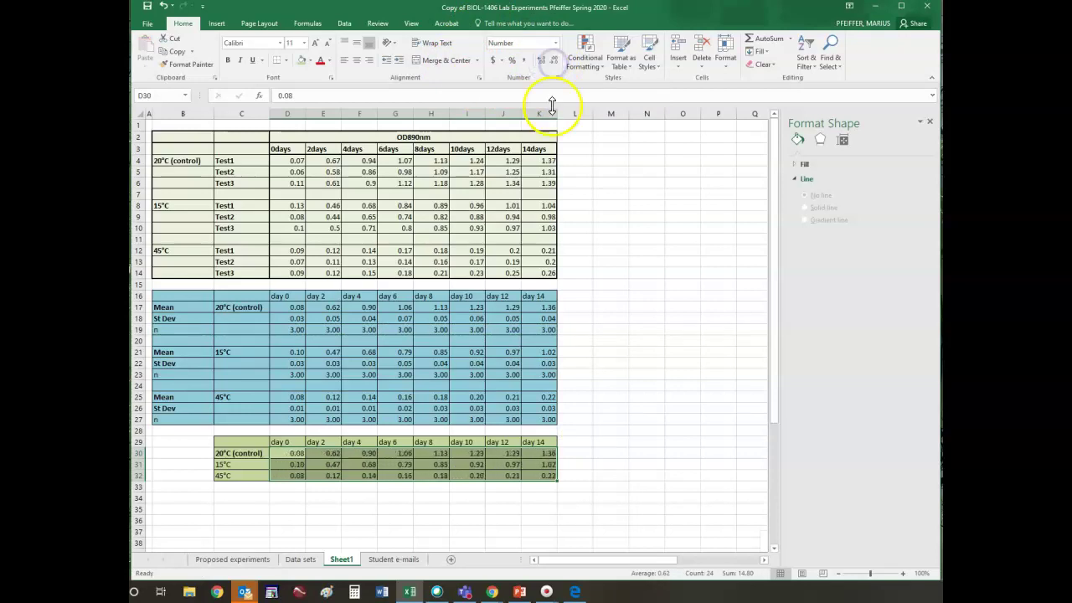
{"action": "left_click", "coordinate": [611, 339]}
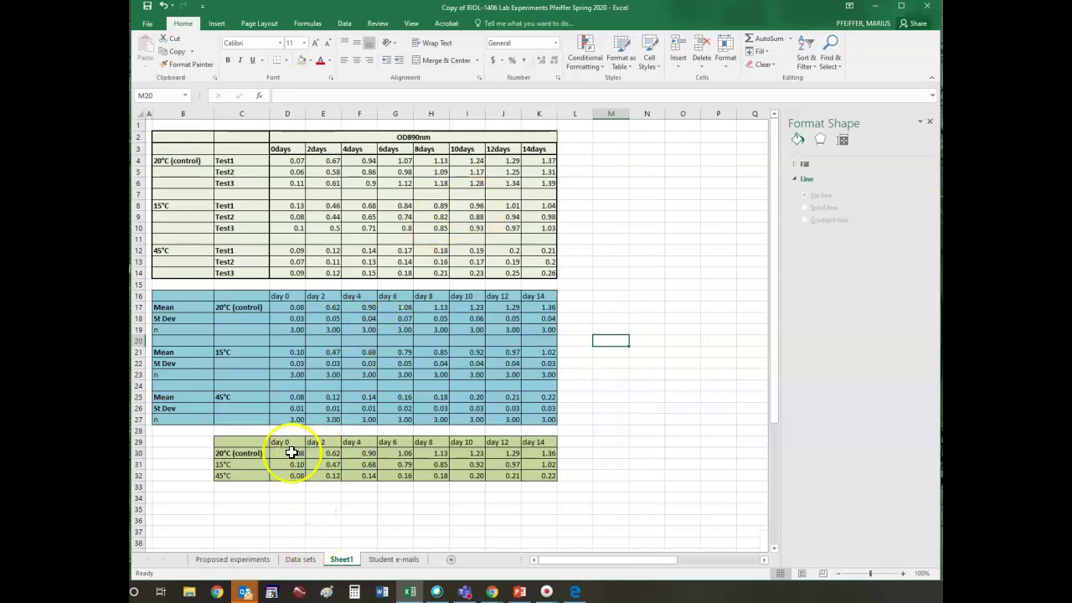
Step: Move the existing chart down to about row 56, clearing the space beside the data tables
{"action": "left_click_drag", "start_coordinate": [219, 441], "coordinate": [549, 476]}
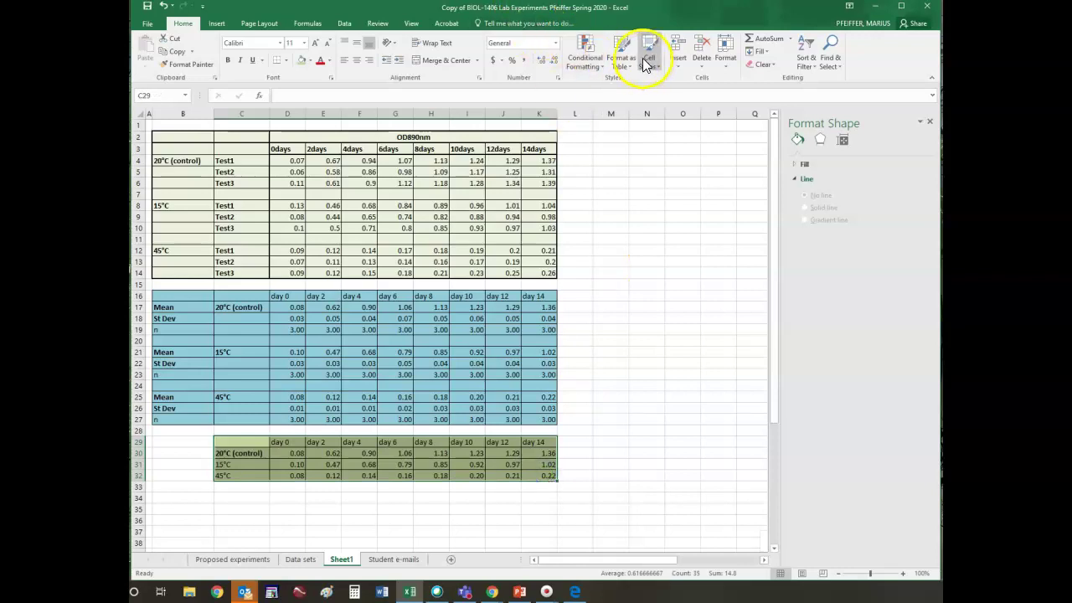
{"action": "left_click", "coordinate": [837, 574]}
{"action": "left_click", "coordinate": [838, 574]}
{"action": "left_click", "coordinate": [838, 573]}
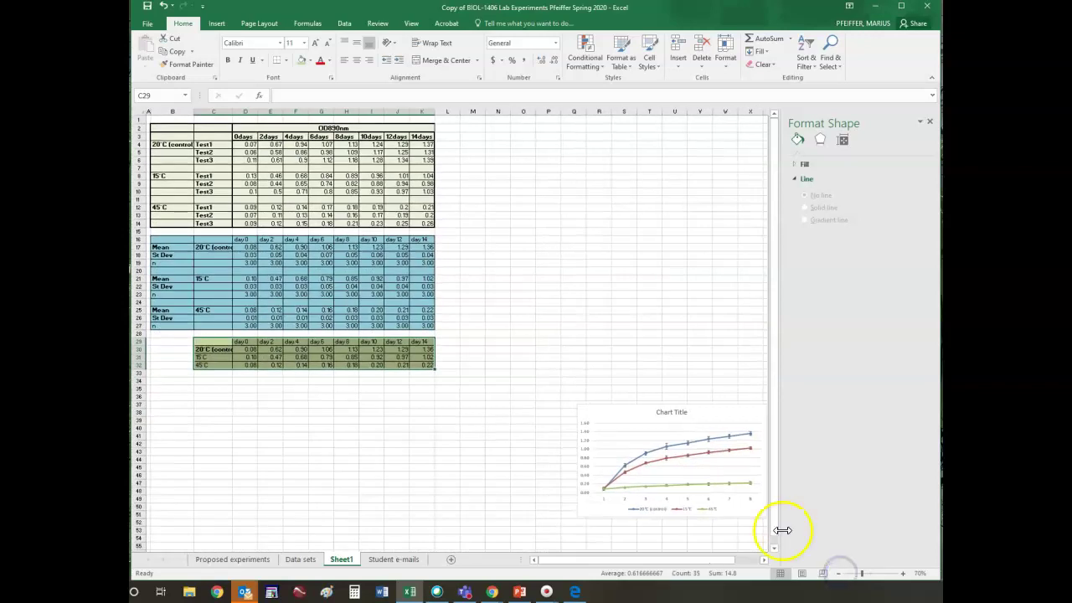
{"action": "left_click_drag", "start_coordinate": [709, 411], "coordinate": [690, 546]}
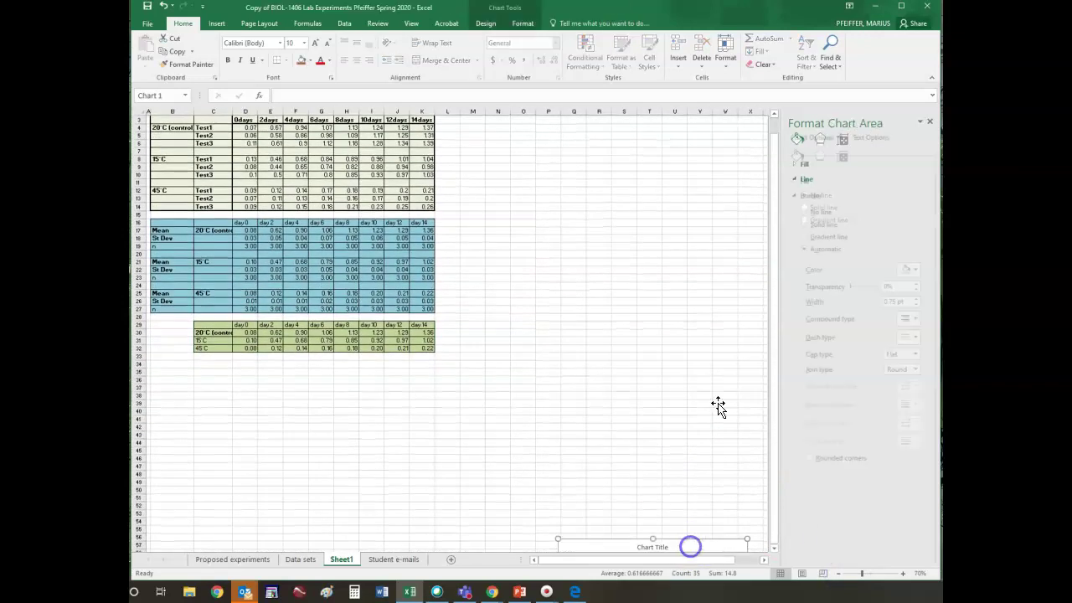
{"action": "left_click", "coordinate": [242, 450]}
Step: Insert a 2-D Line with Markers chart from the green table C29:K32 and place it beside the OD890nm table
{"action": "left_click_drag", "start_coordinate": [210, 333], "coordinate": [421, 346]}
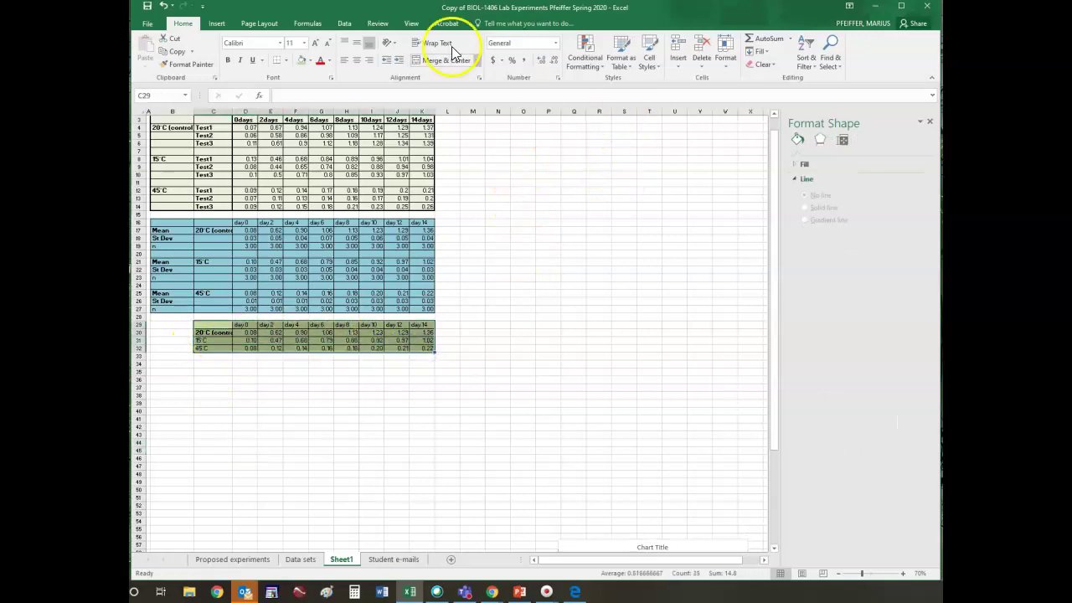
{"action": "left_click", "coordinate": [220, 26]}
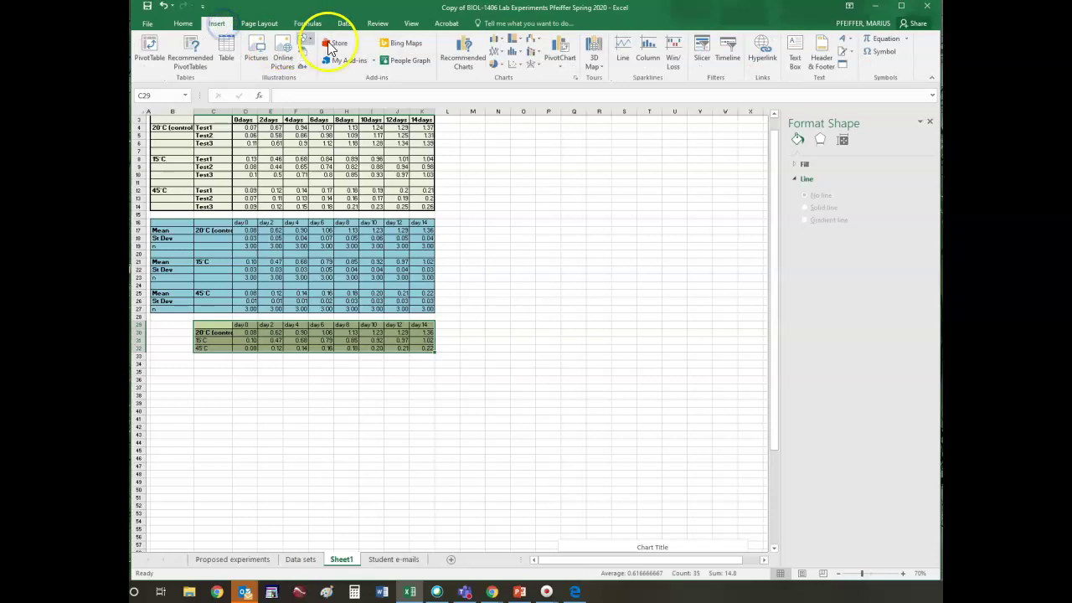
{"action": "left_click", "coordinate": [499, 56]}
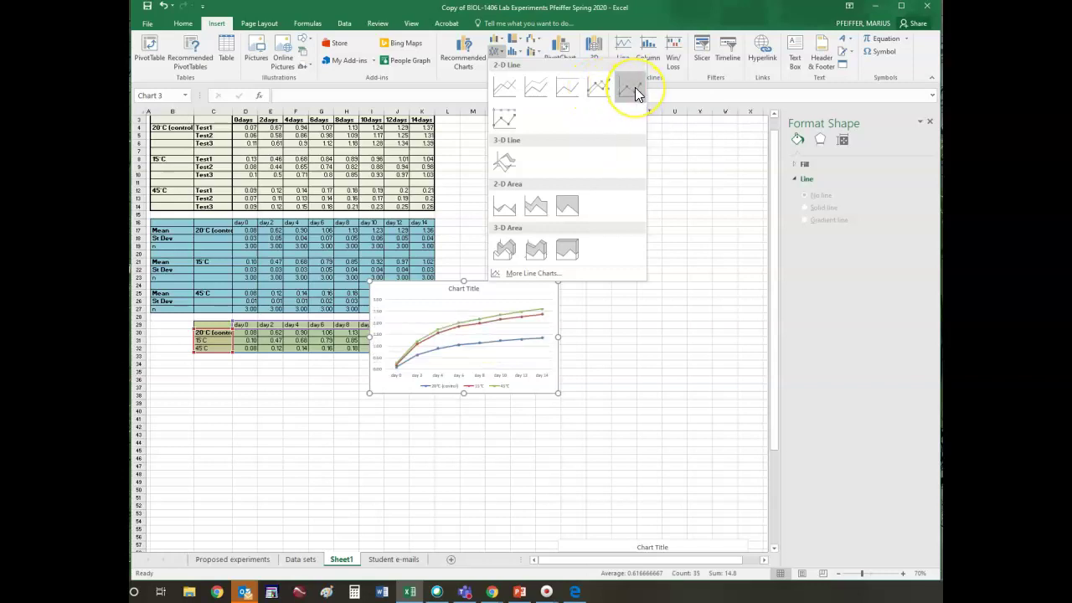
{"action": "left_click", "coordinate": [606, 88]}
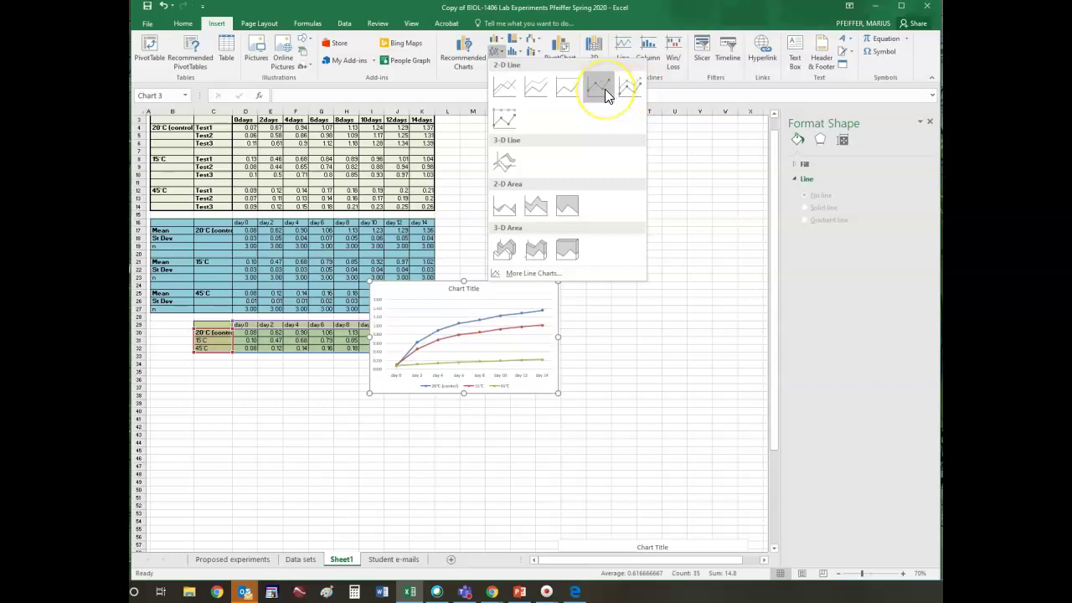
{"action": "left_click", "coordinate": [605, 89]}
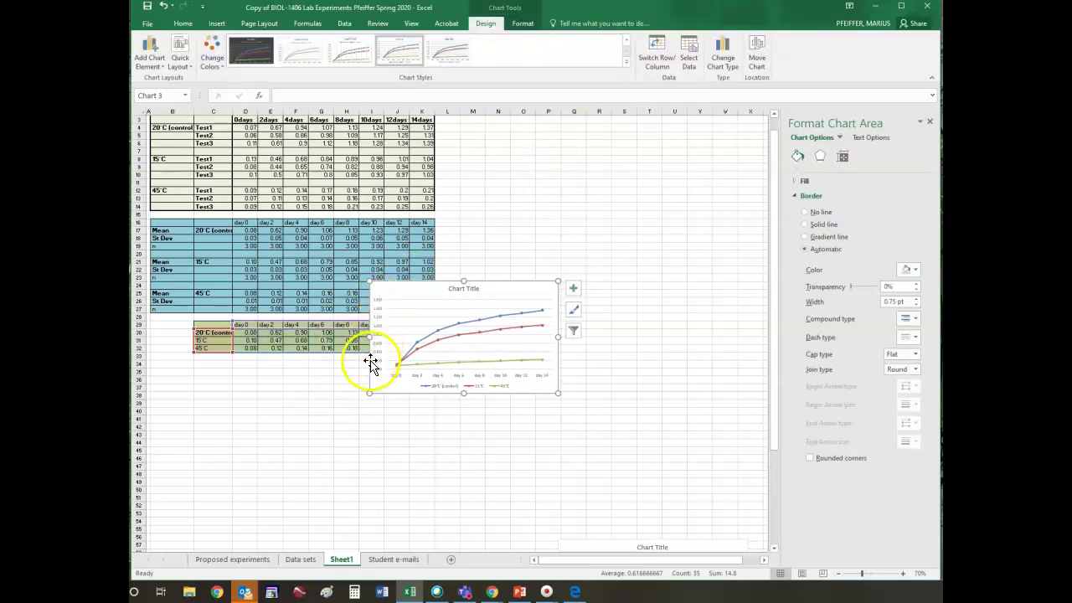
{"action": "left_click_drag", "start_coordinate": [496, 289], "coordinate": [589, 143]}
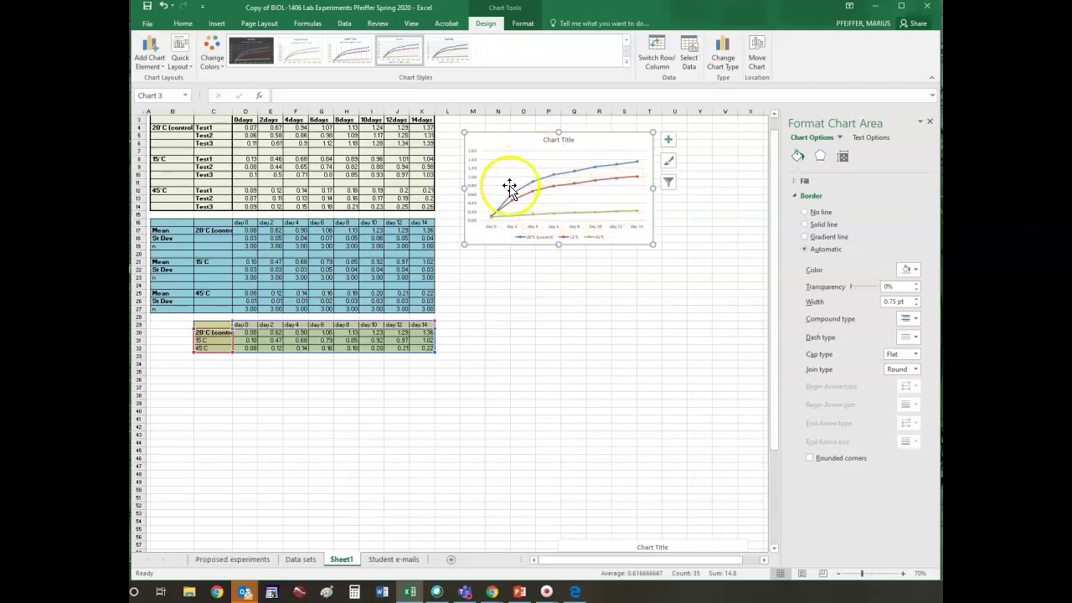
Step: Title the chart "Cell growth as a function of time at various pH levels." and enlarge it to span about columns M to X, down to row 35
{"action": "left_click", "coordinate": [558, 139]}
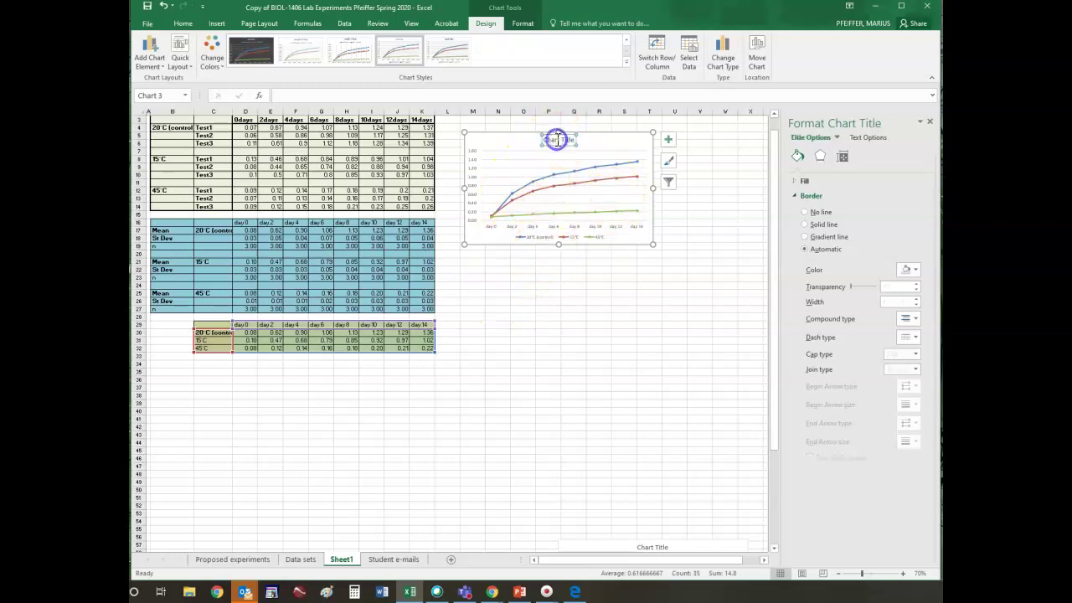
{"action": "left_click_drag", "start_coordinate": [541, 140], "coordinate": [567, 140]}
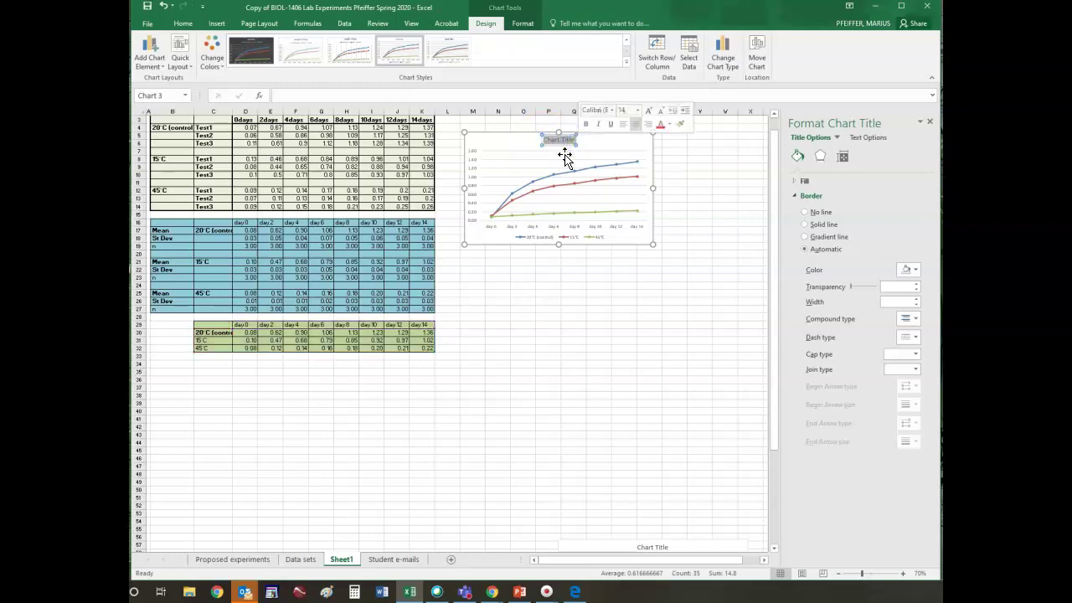
{"action": "type", "text": "C"}
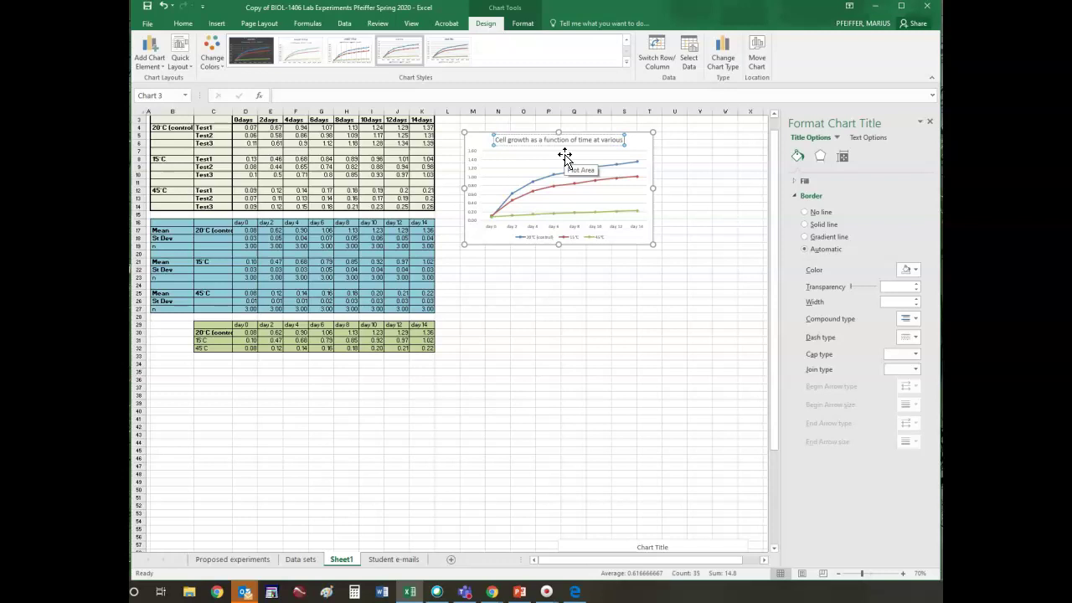
{"action": "type", "text": "levels."}
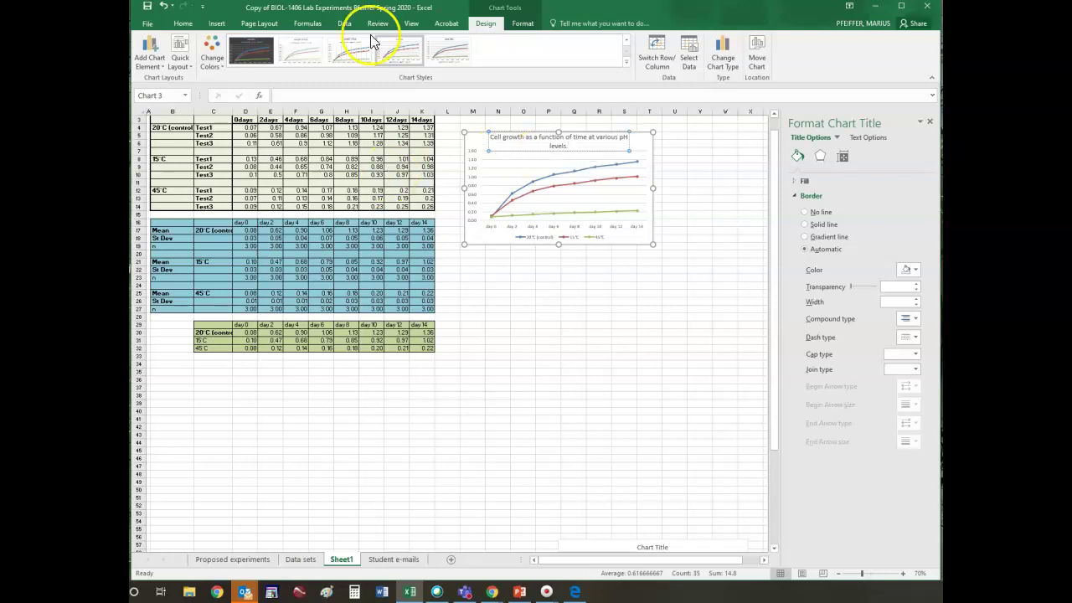
{"action": "left_click", "coordinate": [627, 351]}
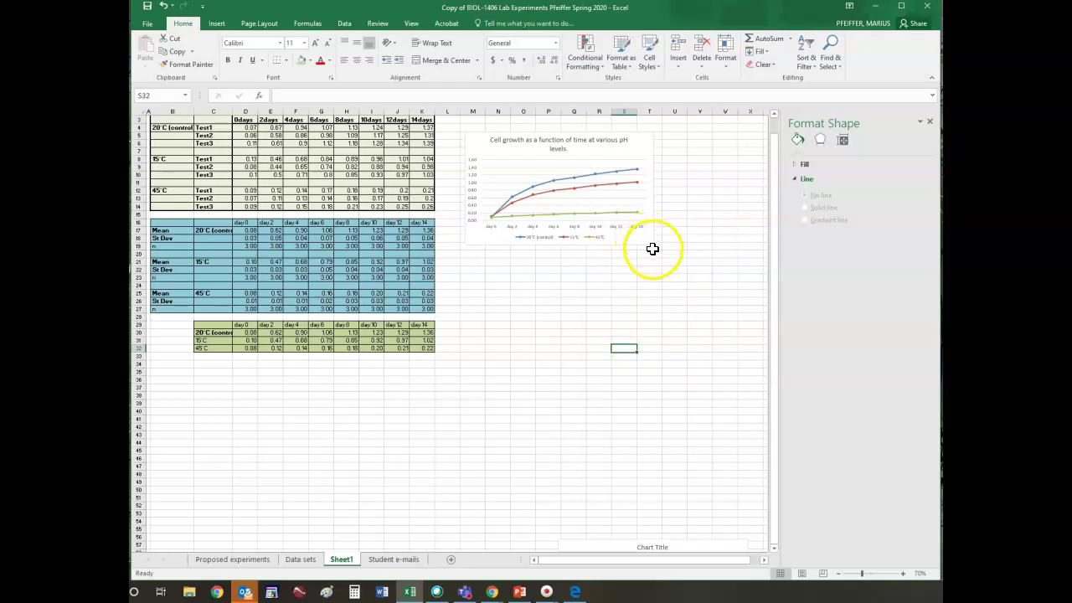
{"action": "left_click_drag", "start_coordinate": [652, 244], "coordinate": [758, 373]}
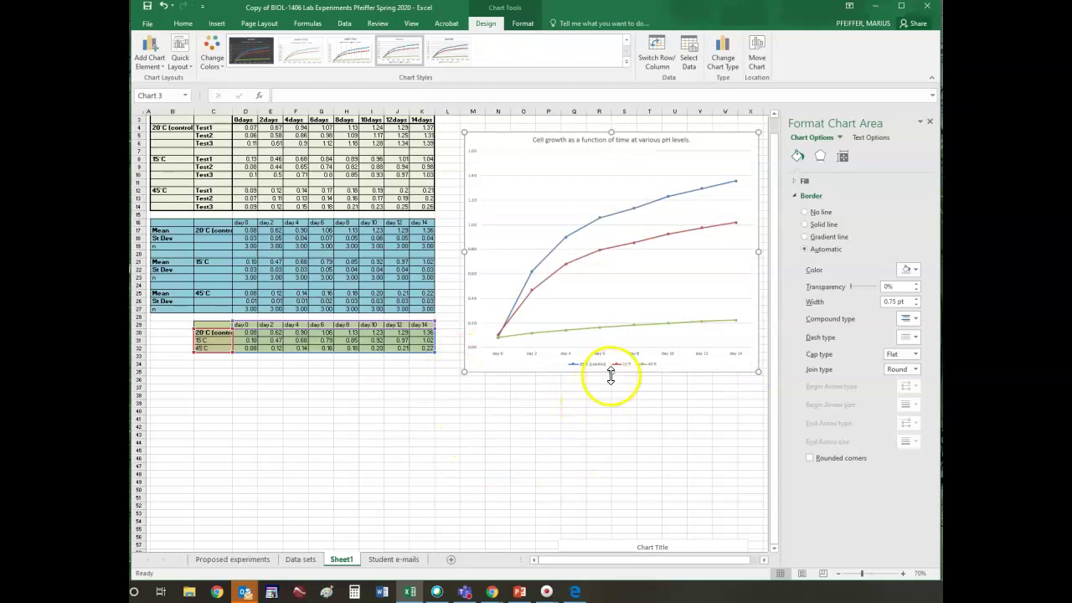
Step: Shorten the line chart so its lower edge ends at about row 29, and select the whole chart
{"action": "left_click_drag", "start_coordinate": [611, 372], "coordinate": [610, 325]}
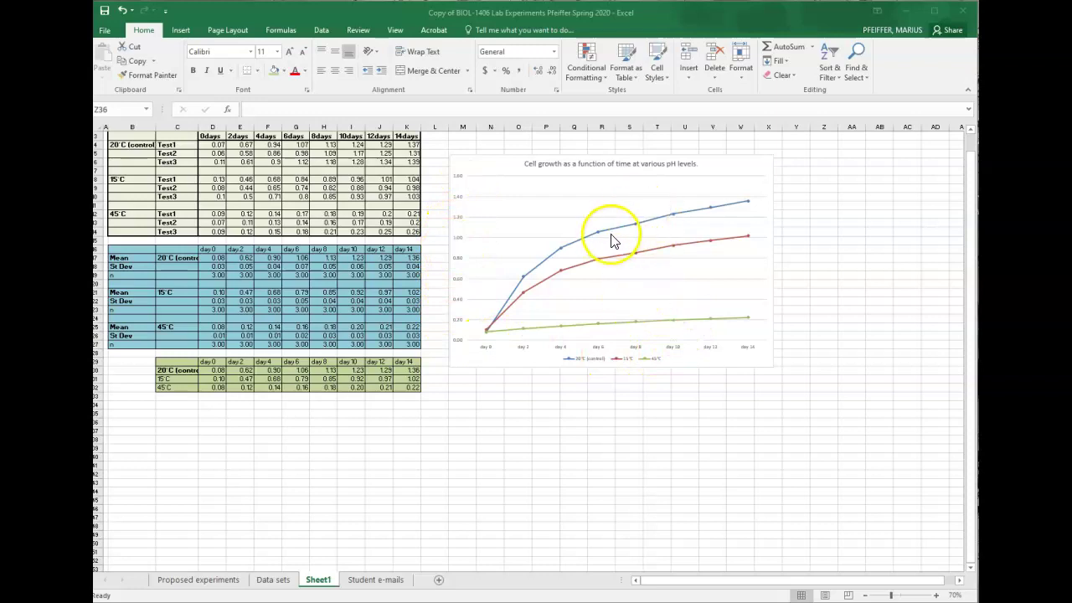
{"action": "mouse_move", "coordinate": [619, 235]}
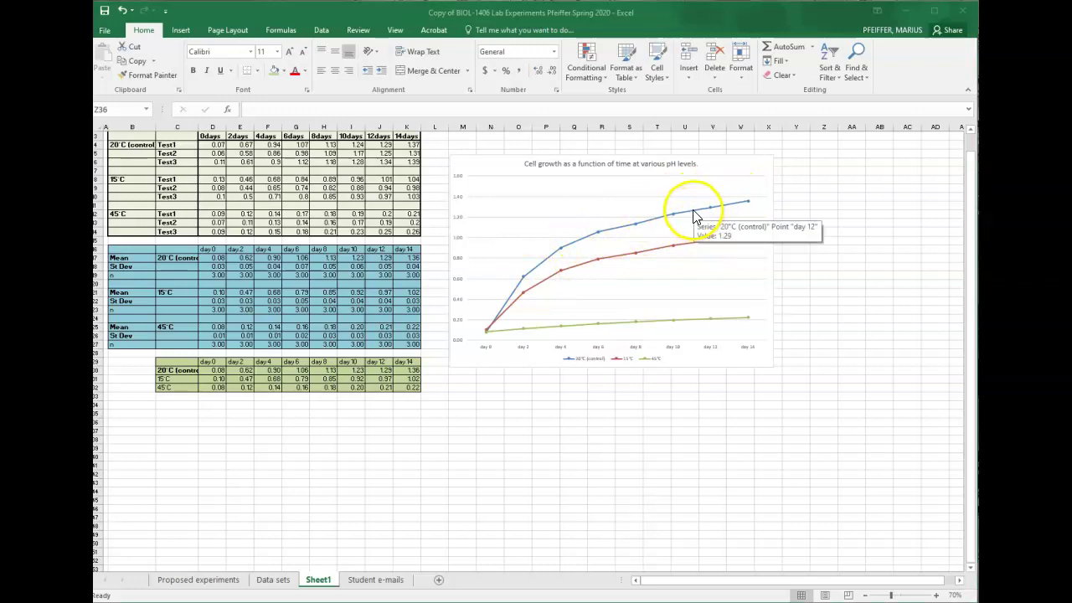
{"action": "left_click", "coordinate": [674, 189]}
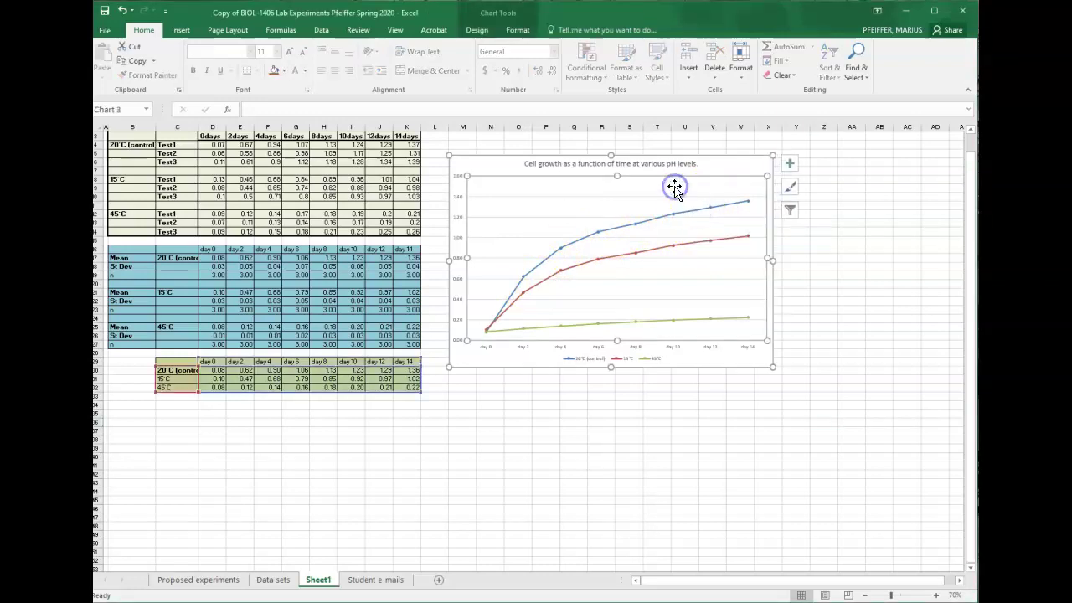
{"action": "left_click", "coordinate": [719, 167]}
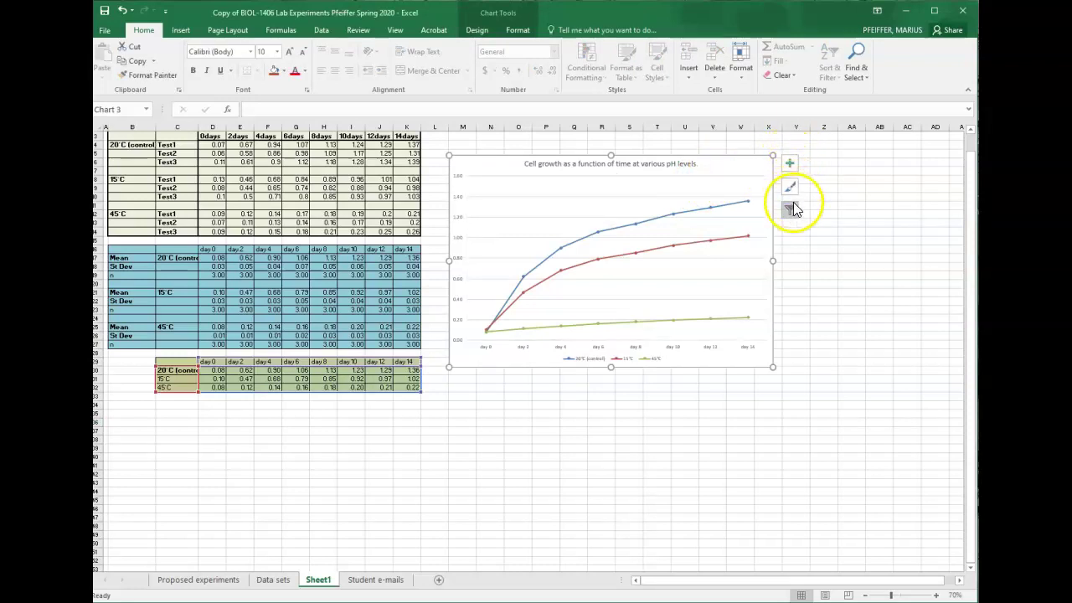
{"action": "left_click", "coordinate": [785, 164]}
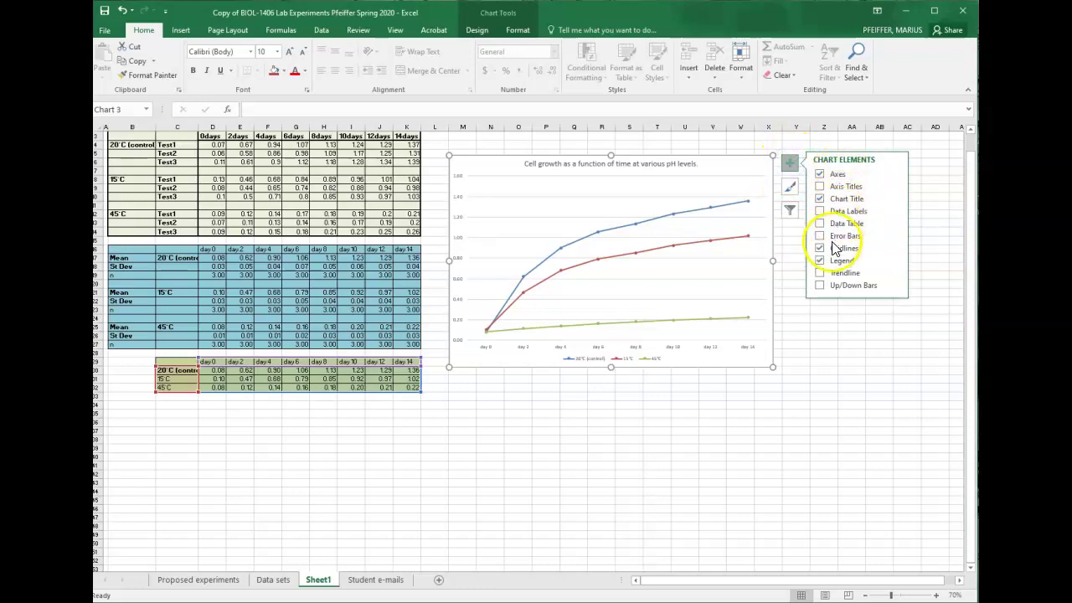
{"action": "left_click", "coordinate": [850, 188]}
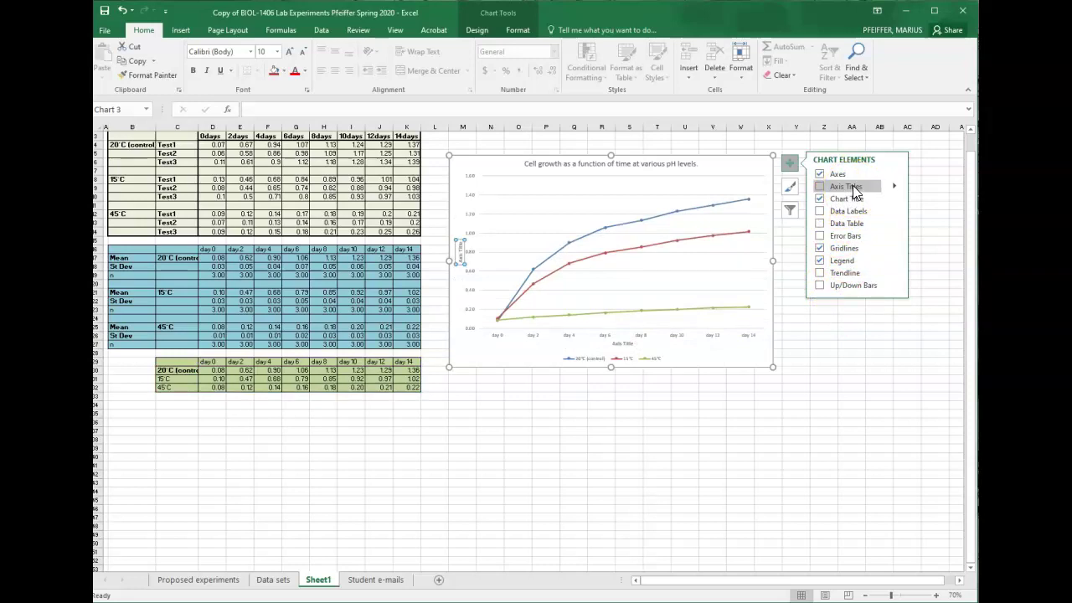
{"action": "left_click", "coordinate": [853, 185]}
{"action": "left_click", "coordinate": [838, 223]}
{"action": "left_click", "coordinate": [837, 223]}
Step: Add standard error bars to all the chart's series and view the error bar options for the 20°C (control) series
{"action": "left_click", "coordinate": [829, 233]}
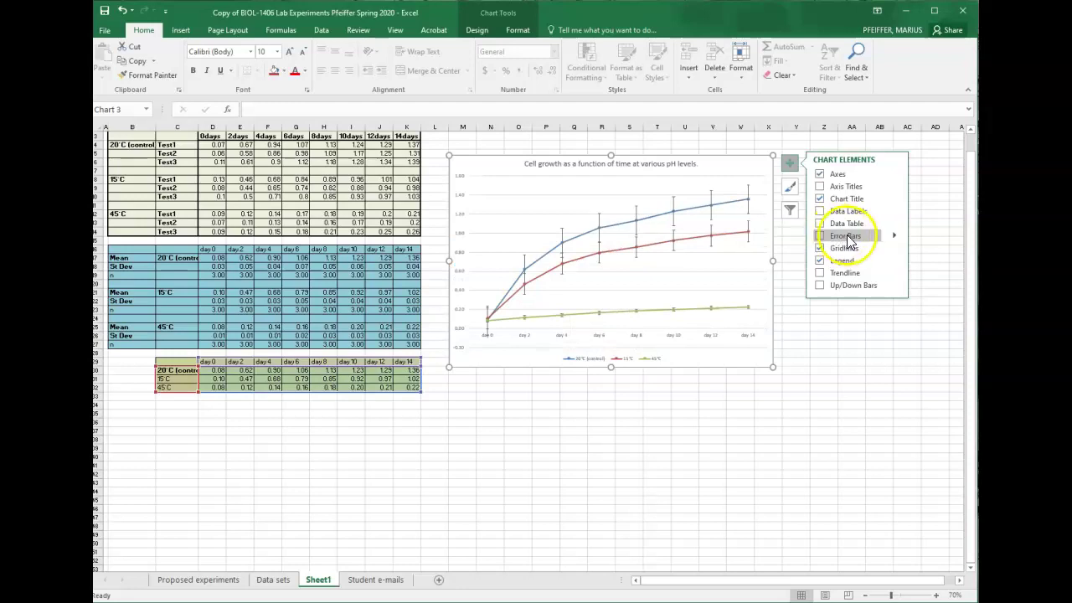
{"action": "left_click", "coordinate": [820, 239]}
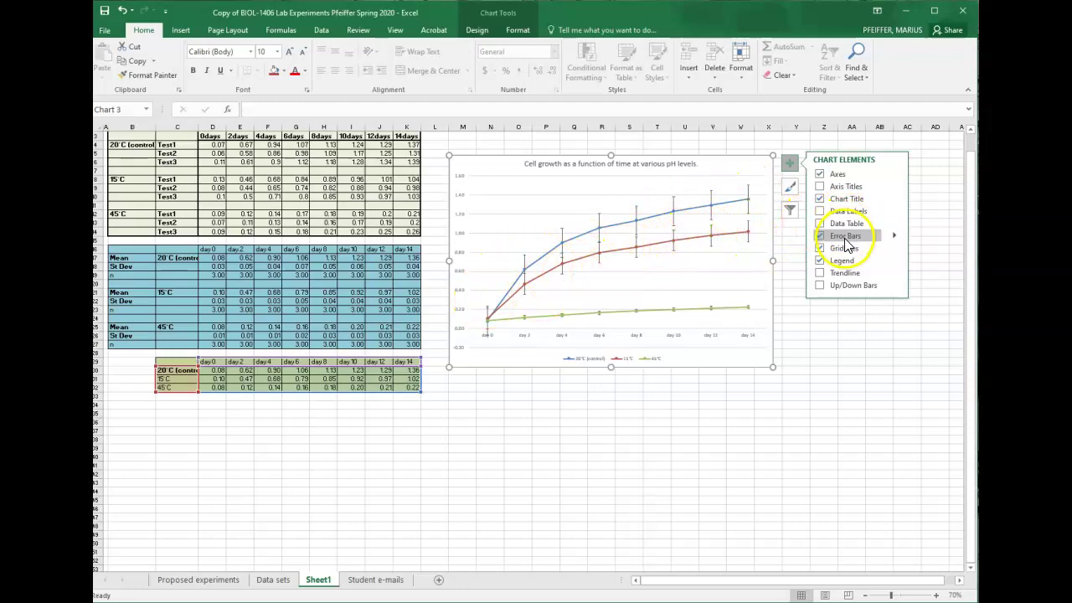
{"action": "left_click", "coordinate": [894, 236]}
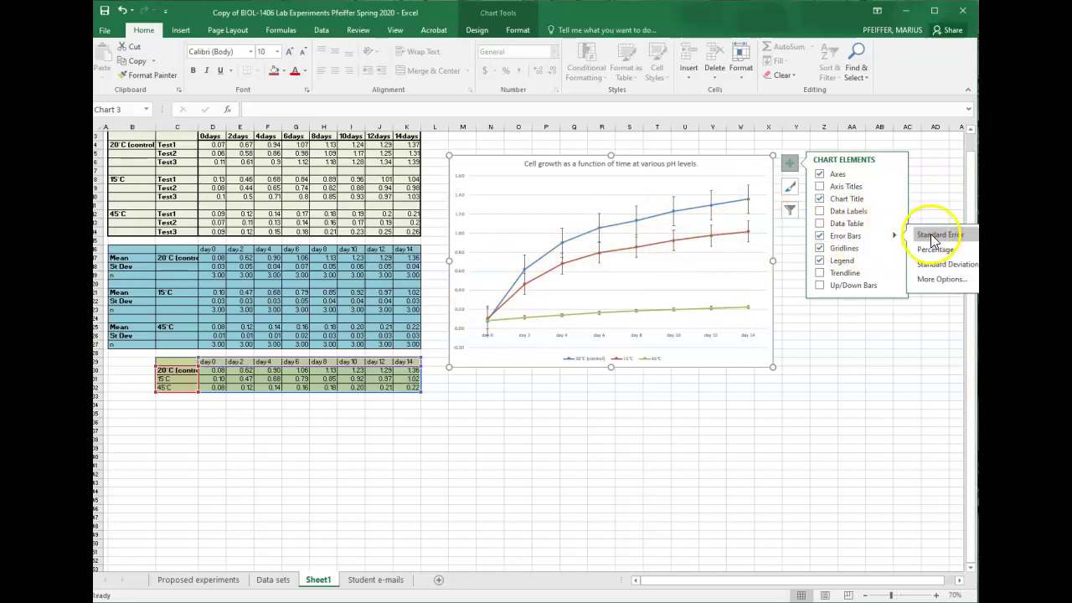
{"action": "left_click", "coordinate": [930, 280]}
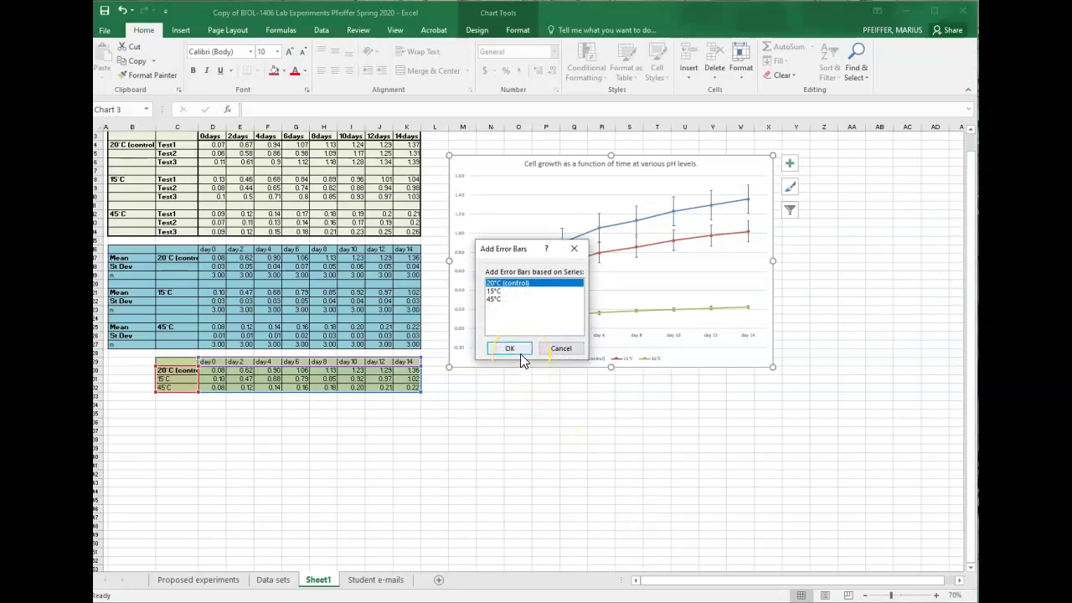
{"action": "left_click", "coordinate": [513, 286]}
{"action": "left_click", "coordinate": [509, 348]}
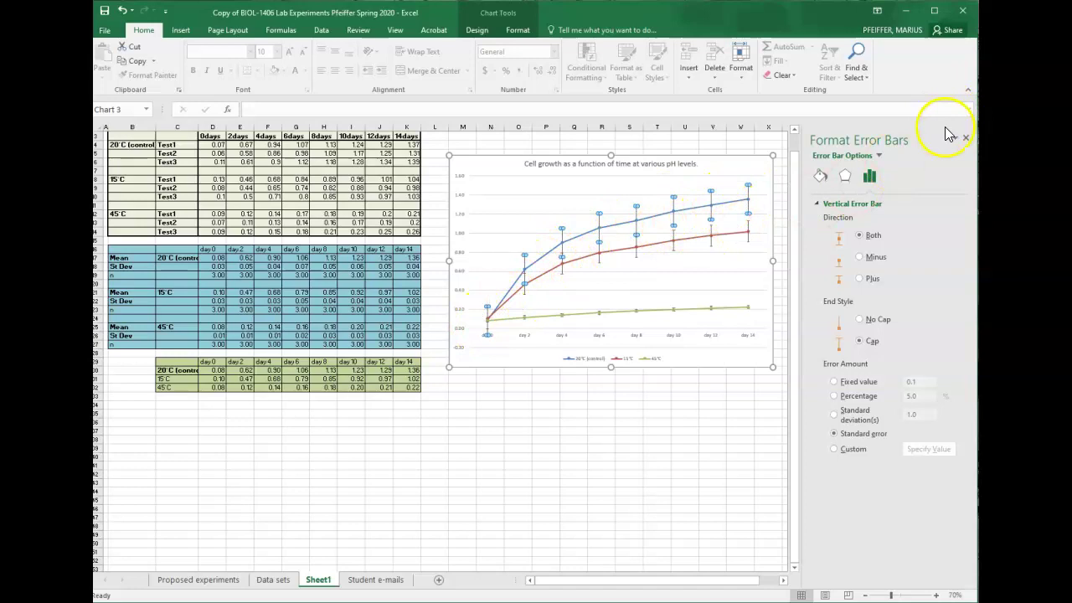
{"action": "left_click", "coordinate": [968, 141]}
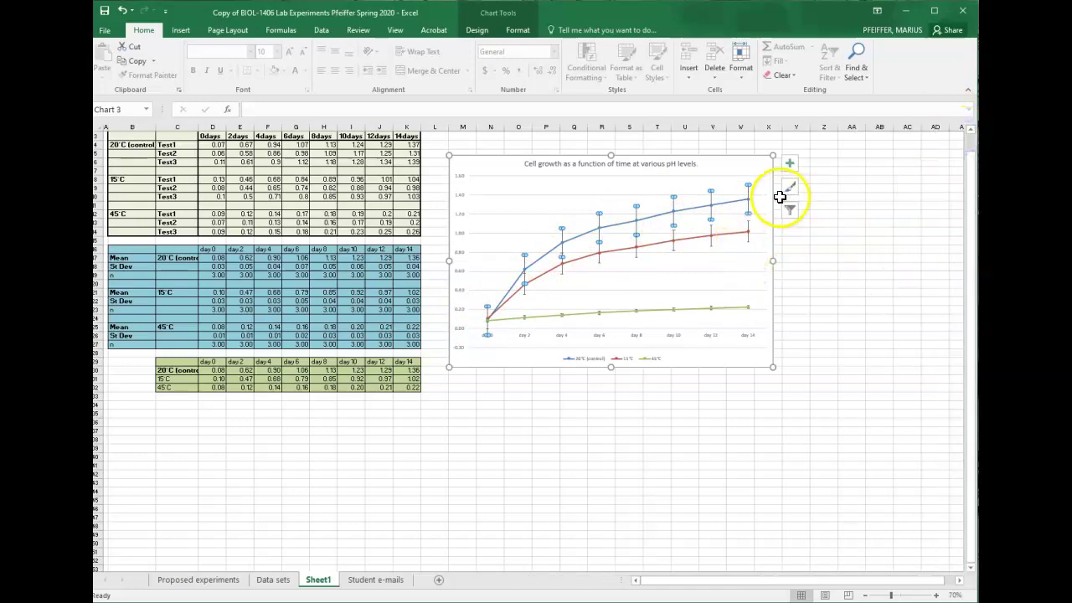
Step: Remove the error bars from the 20°C (control) and 15°C series, leaving them on the 45°C series
{"action": "left_click", "coordinate": [795, 165]}
{"action": "left_click", "coordinate": [821, 237]}
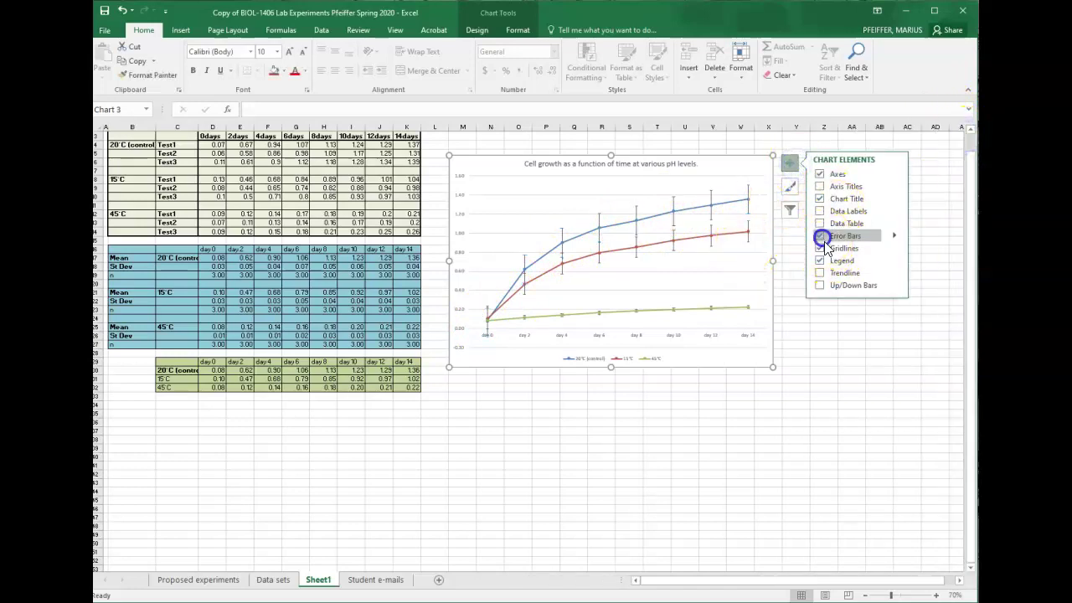
{"action": "left_click", "coordinate": [725, 239]}
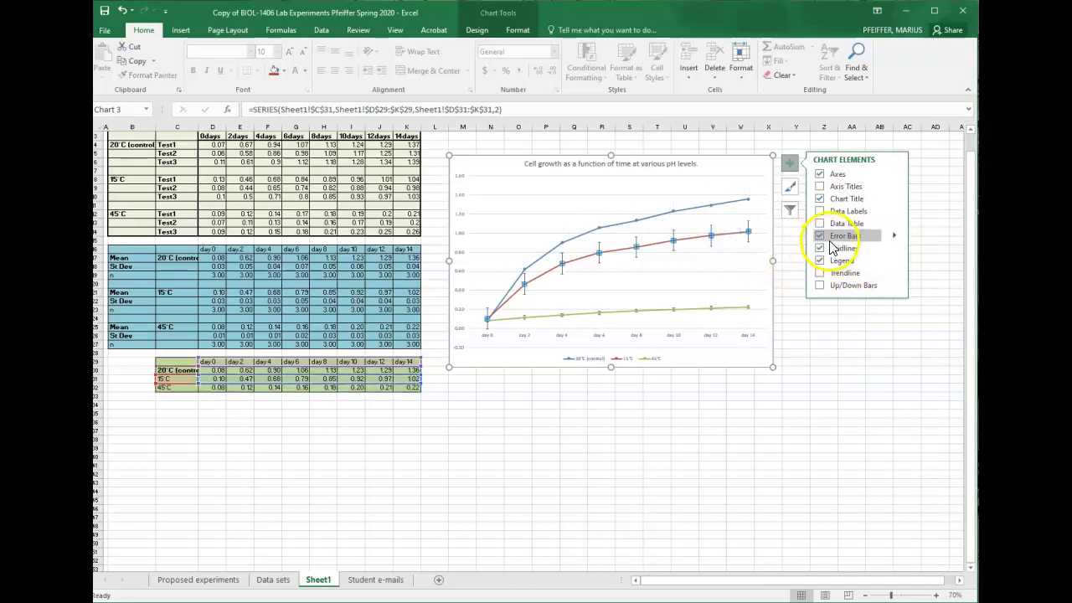
{"action": "left_click", "coordinate": [821, 237]}
{"action": "left_click", "coordinate": [824, 368]}
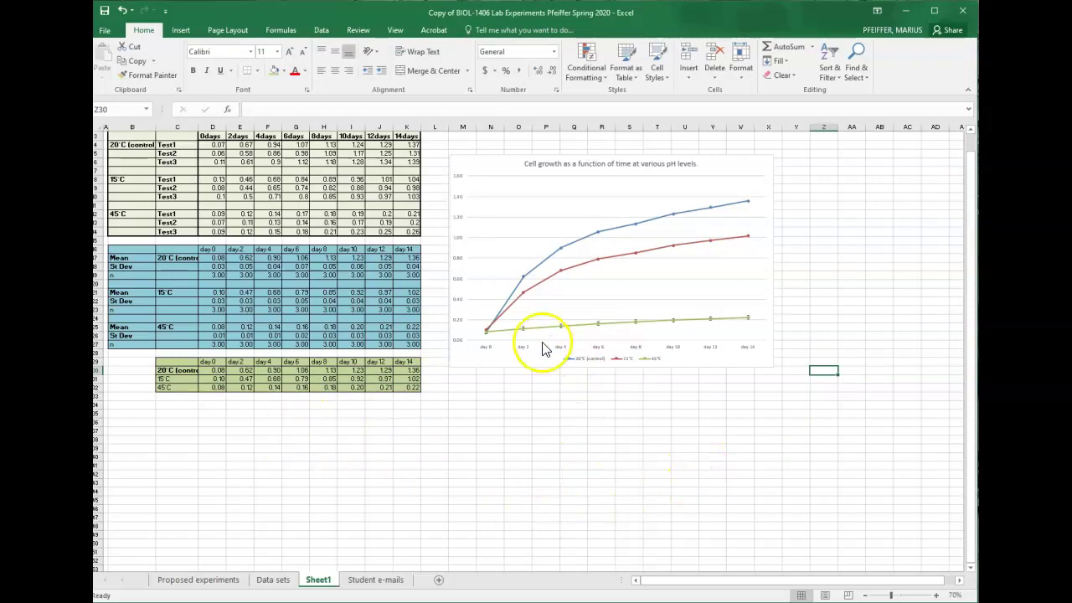
Step: Add error bars to the 20°C (control) series only, with their detailed formatting options open
{"action": "mouse_move", "coordinate": [505, 338]}
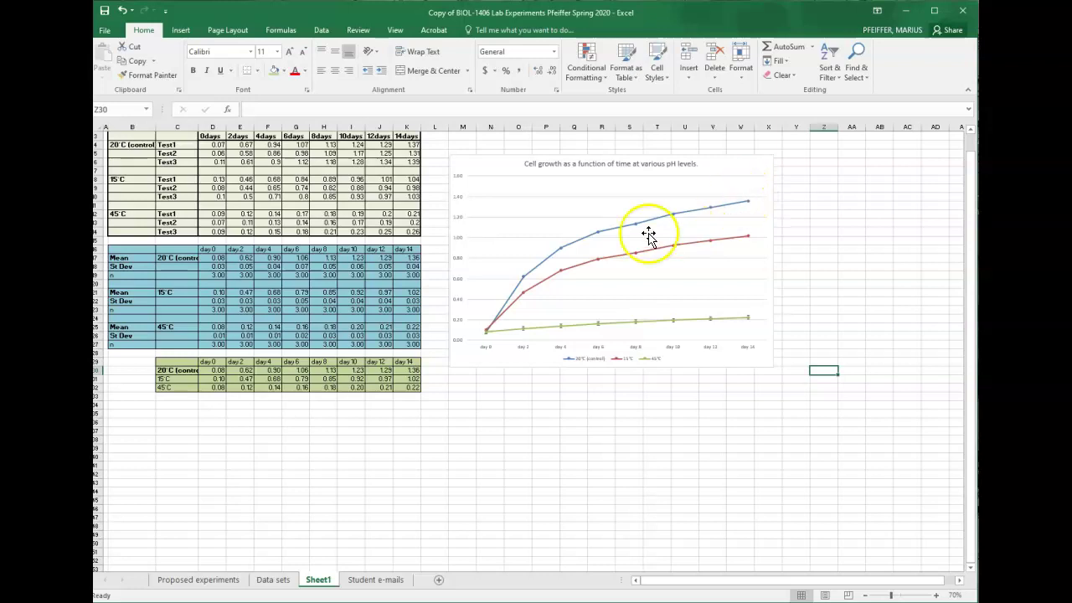
{"action": "mouse_move", "coordinate": [742, 208]}
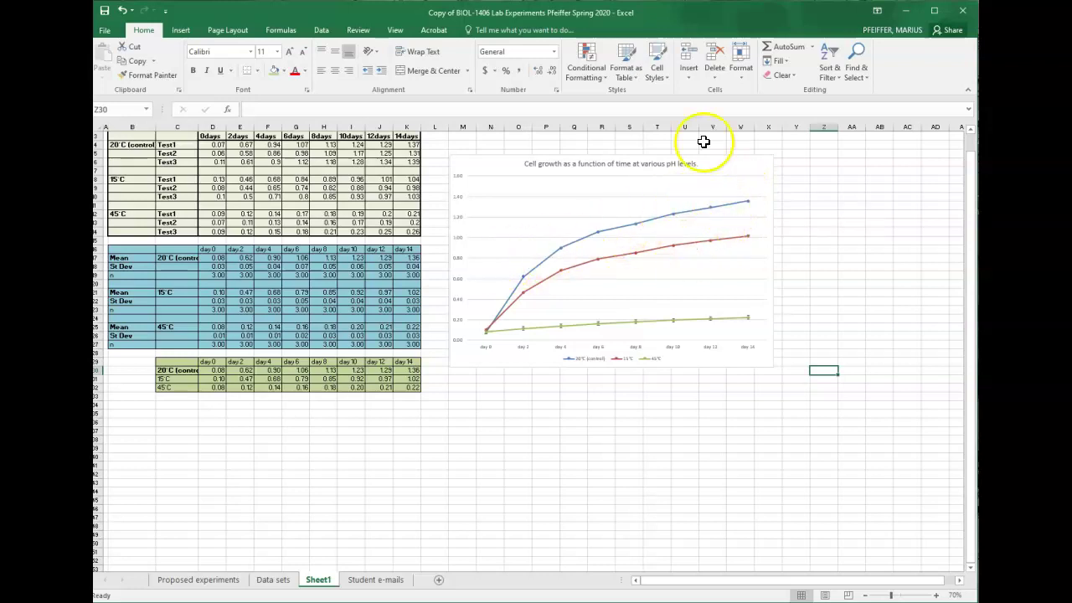
{"action": "left_click", "coordinate": [741, 161]}
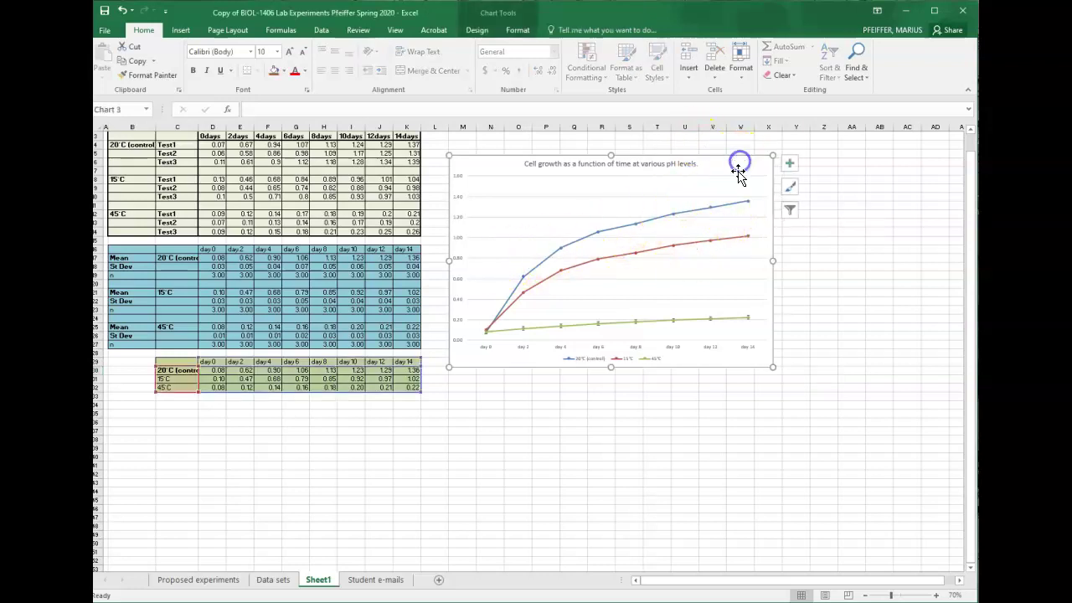
{"action": "left_click", "coordinate": [789, 166]}
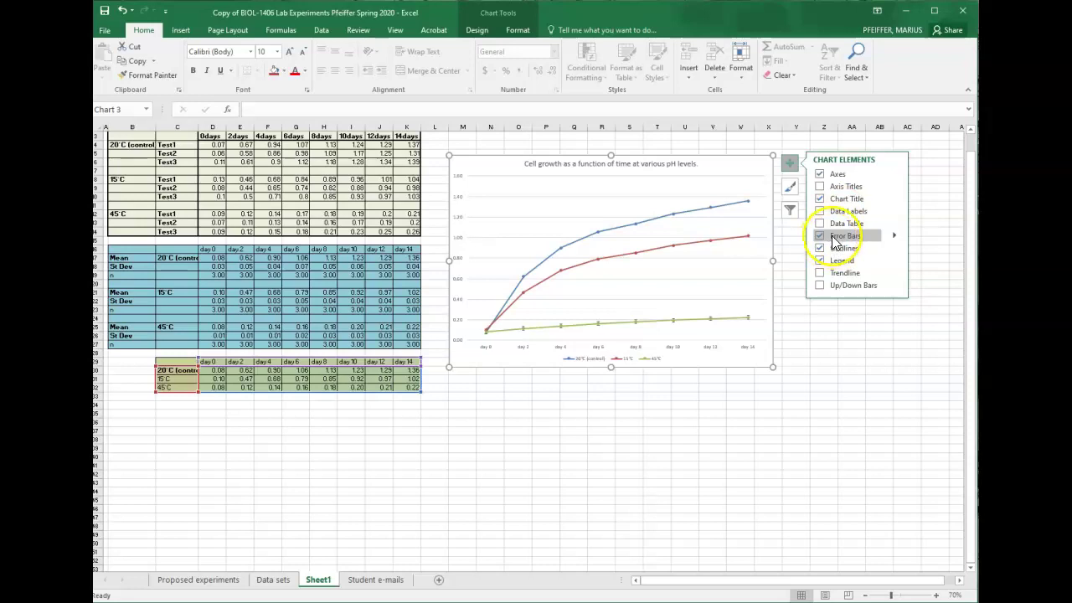
{"action": "left_click", "coordinate": [896, 238]}
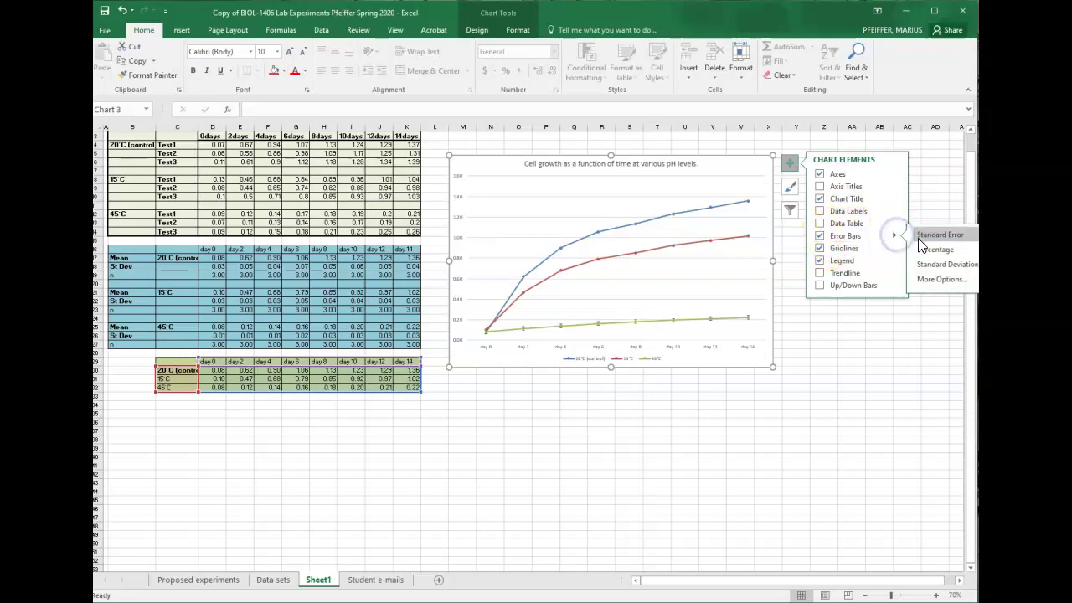
{"action": "left_click", "coordinate": [940, 285]}
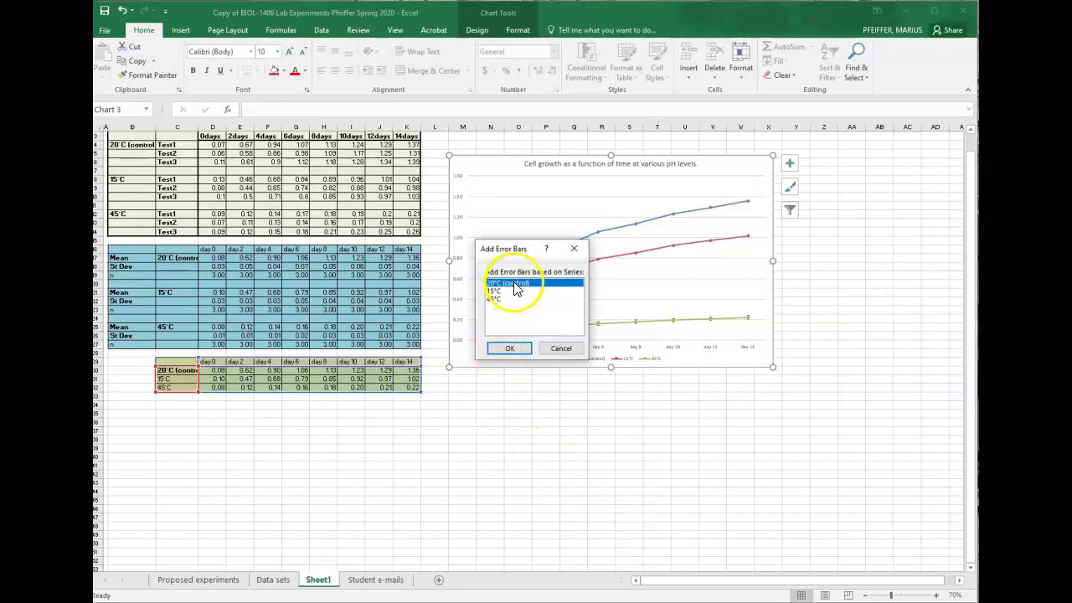
{"action": "left_click", "coordinate": [506, 349]}
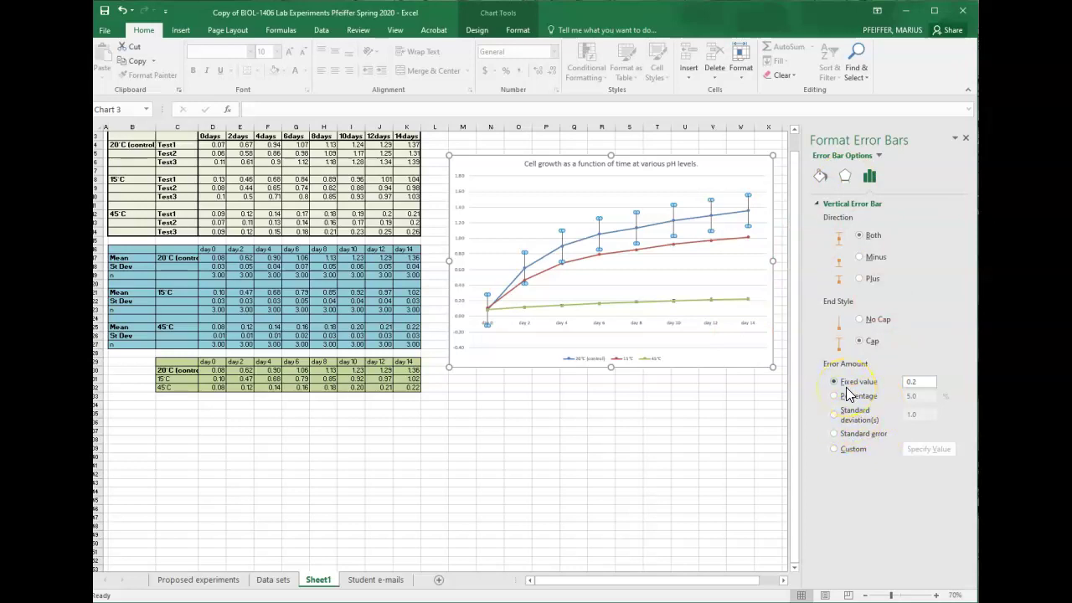
Step: Set the 20°C (control) error bars to custom amounts, using the St Dev values in D18:K18 for both positive and negative errors
{"action": "left_click", "coordinate": [835, 416]}
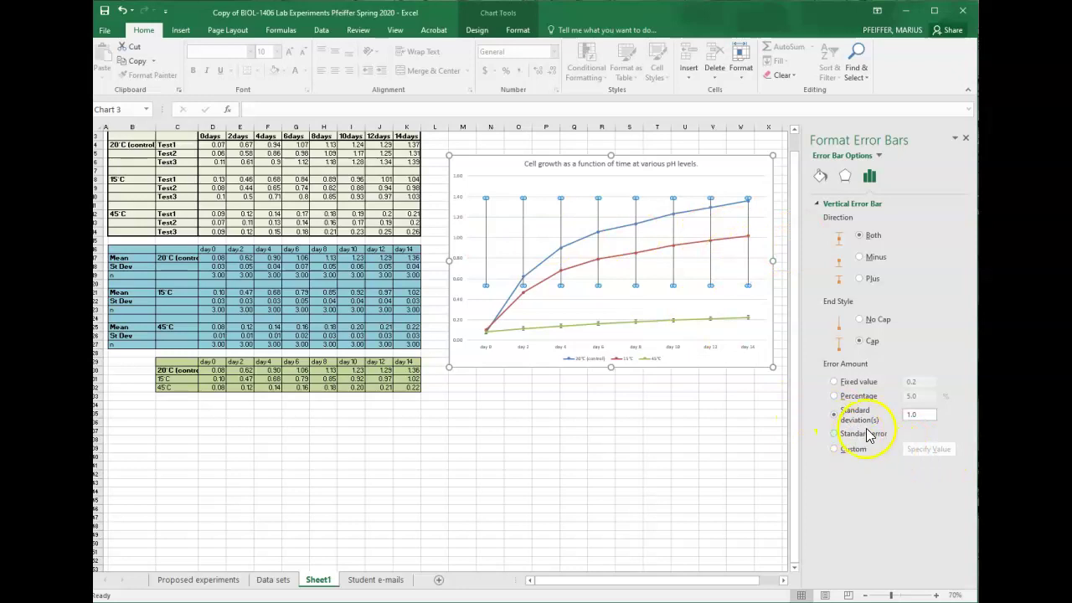
{"action": "left_click", "coordinate": [835, 434]}
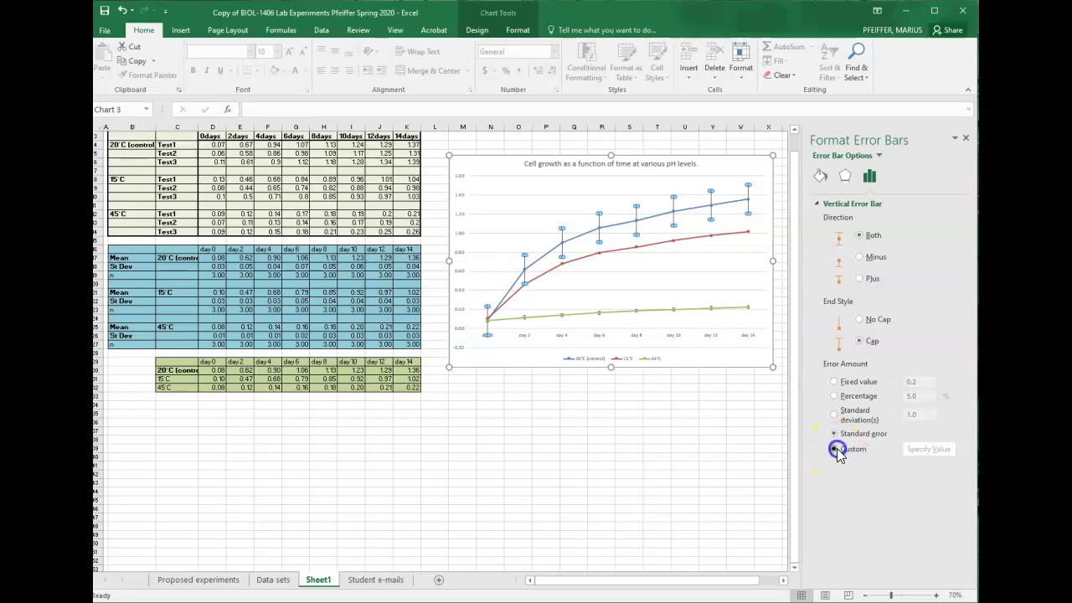
{"action": "left_click", "coordinate": [836, 450]}
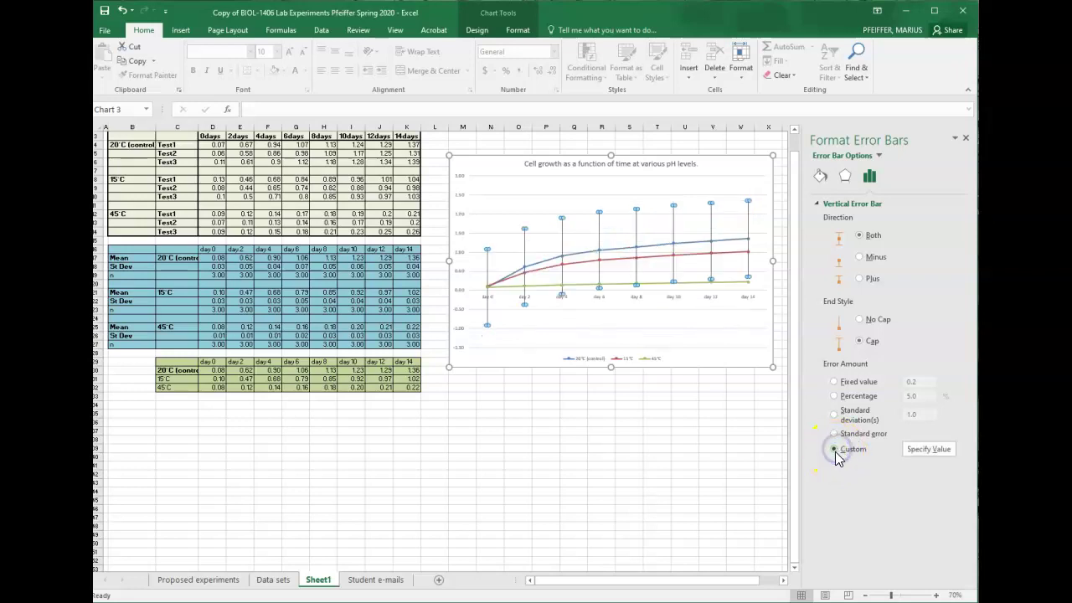
{"action": "left_click", "coordinate": [925, 452]}
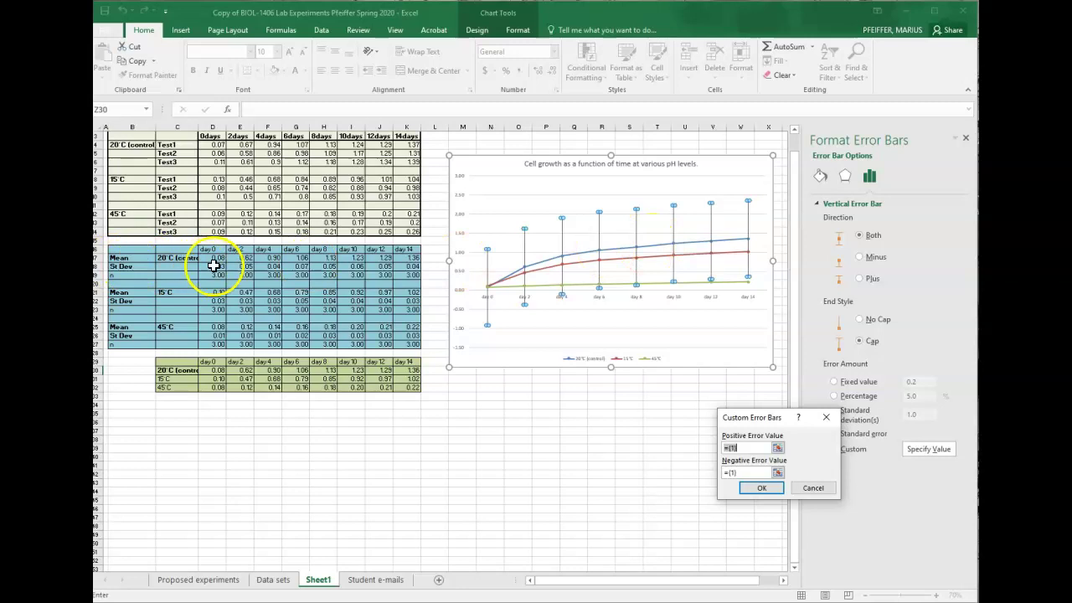
{"action": "left_click_drag", "start_coordinate": [215, 266], "coordinate": [410, 270]}
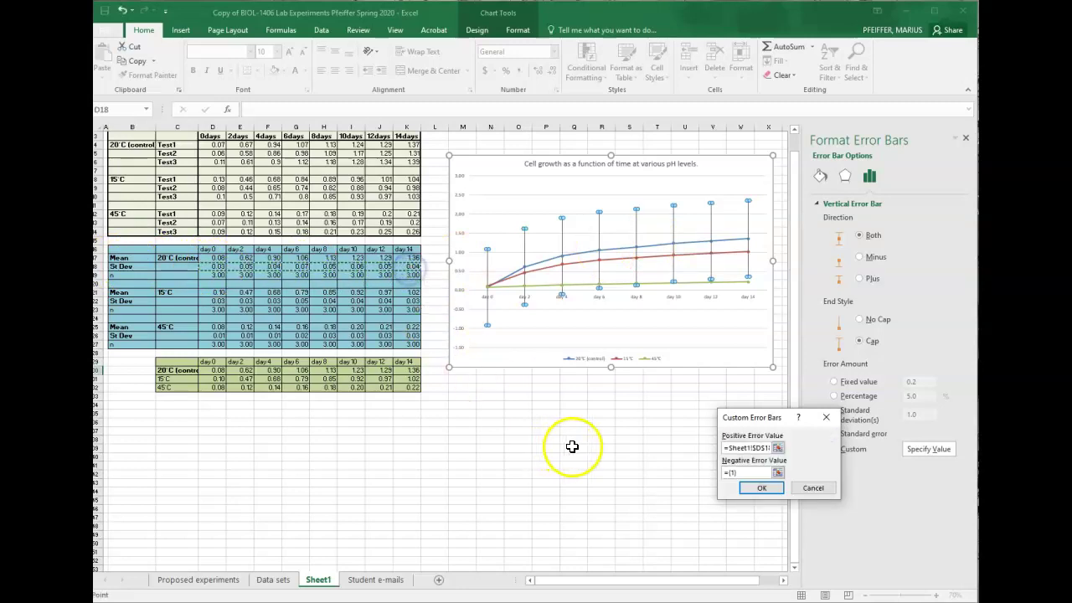
{"action": "left_click", "coordinate": [745, 474]}
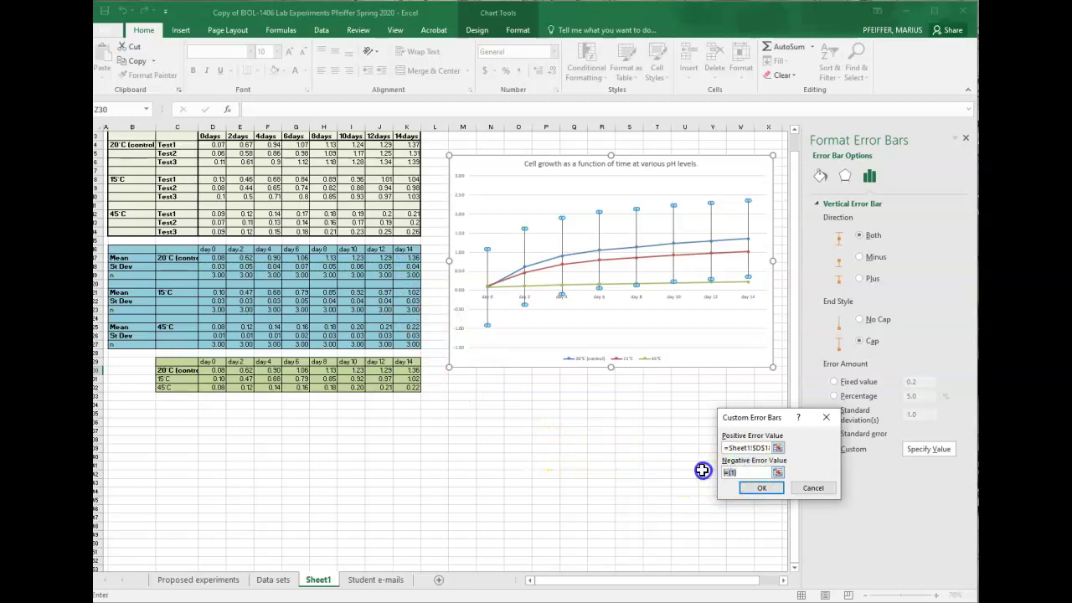
{"action": "left_click_drag", "start_coordinate": [216, 268], "coordinate": [398, 268]}
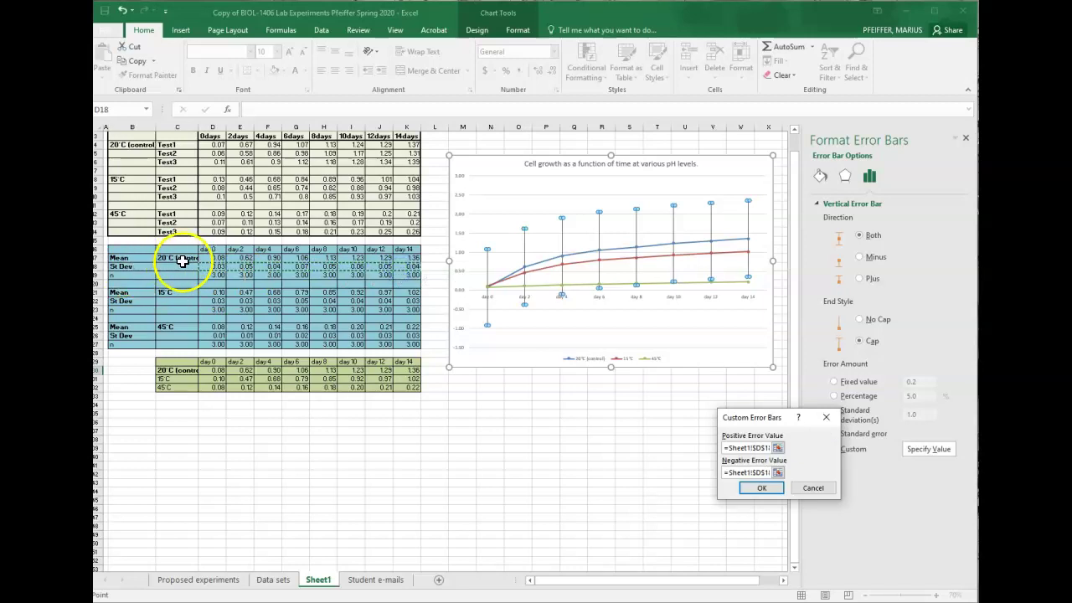
{"action": "left_click", "coordinate": [760, 489]}
{"action": "left_click", "coordinate": [642, 279]}
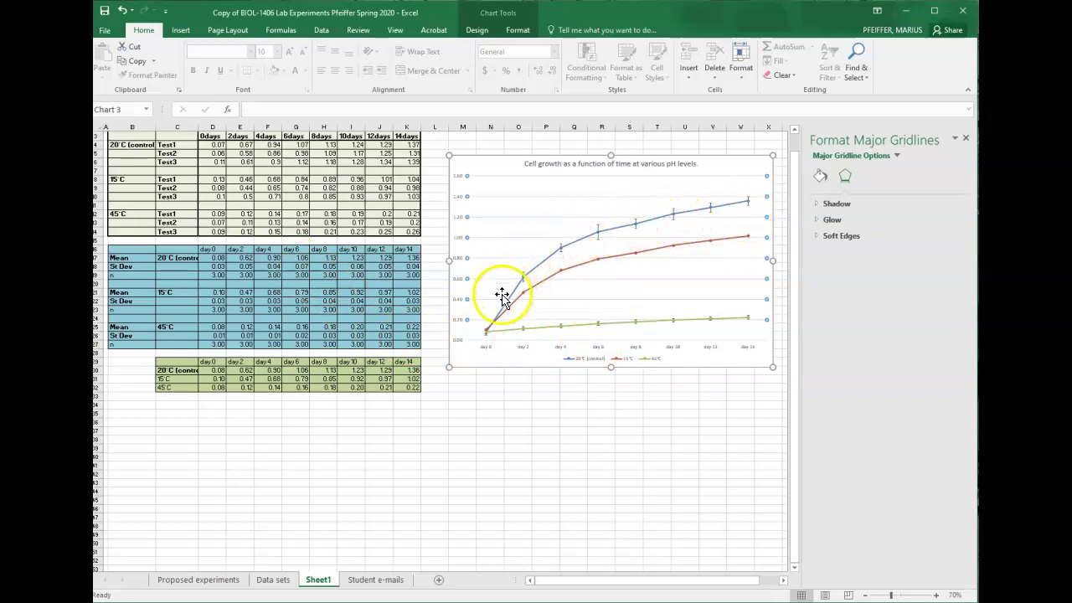
Step: Add error bars to the 15°C series only, with their detailed formatting options open
{"action": "left_click", "coordinate": [660, 249]}
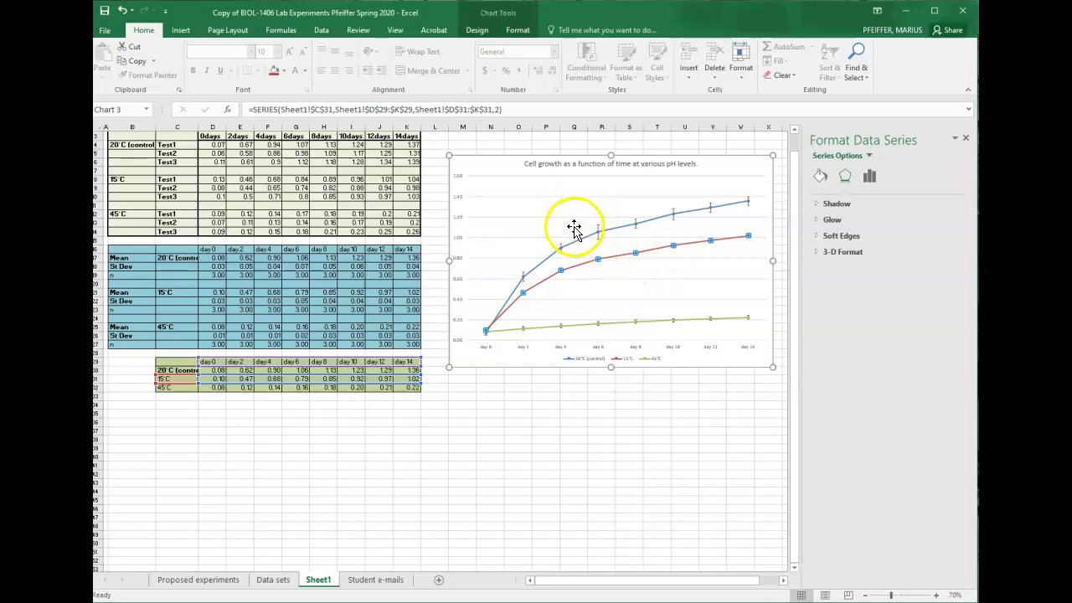
{"action": "left_click", "coordinate": [966, 140]}
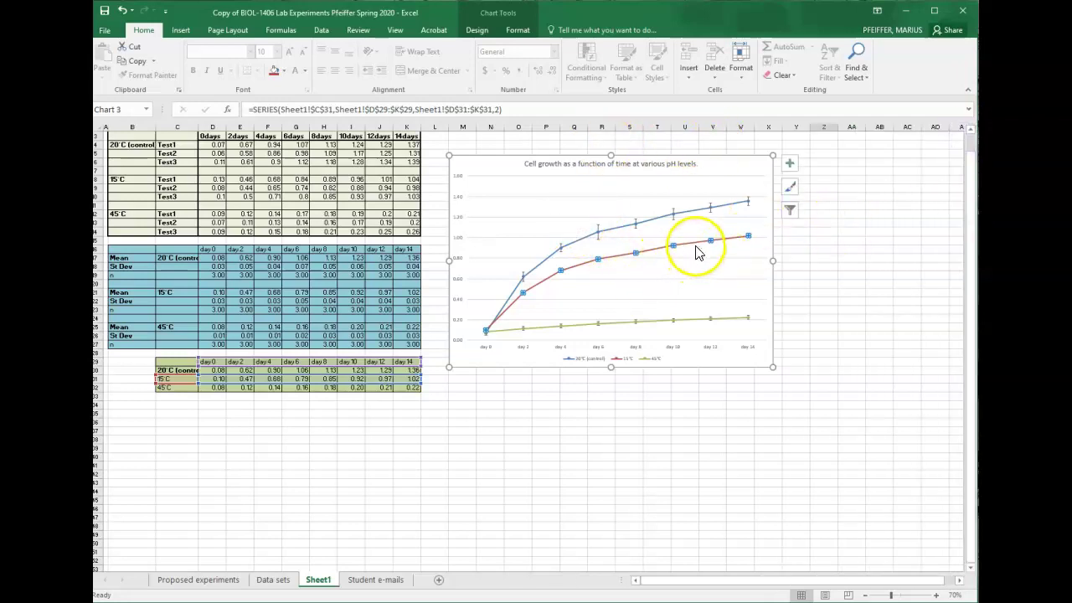
{"action": "left_click", "coordinate": [790, 163]}
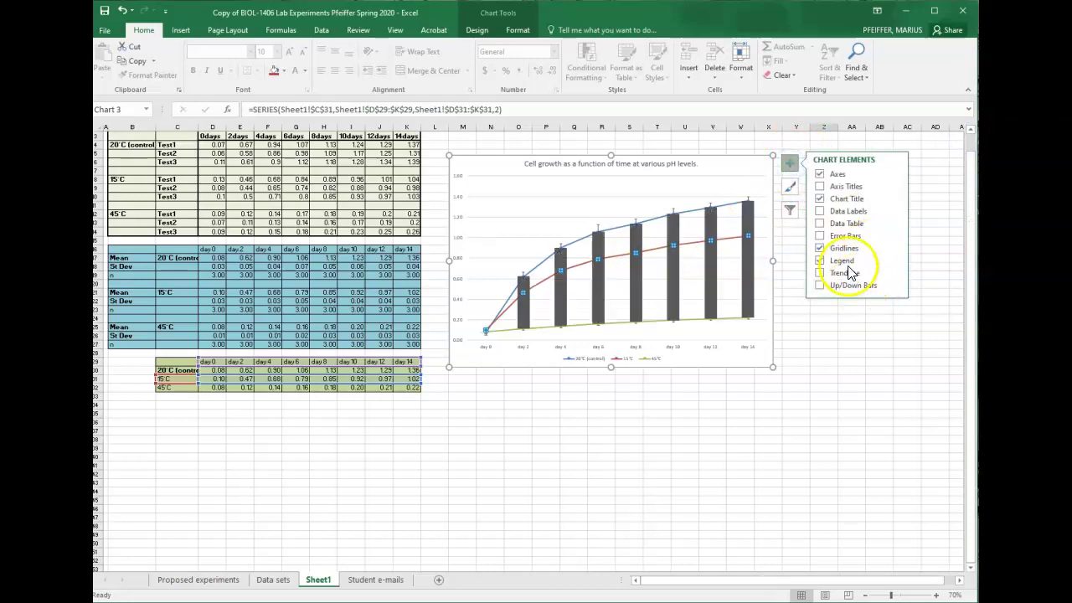
{"action": "left_click", "coordinate": [896, 238]}
{"action": "left_click", "coordinate": [936, 282]}
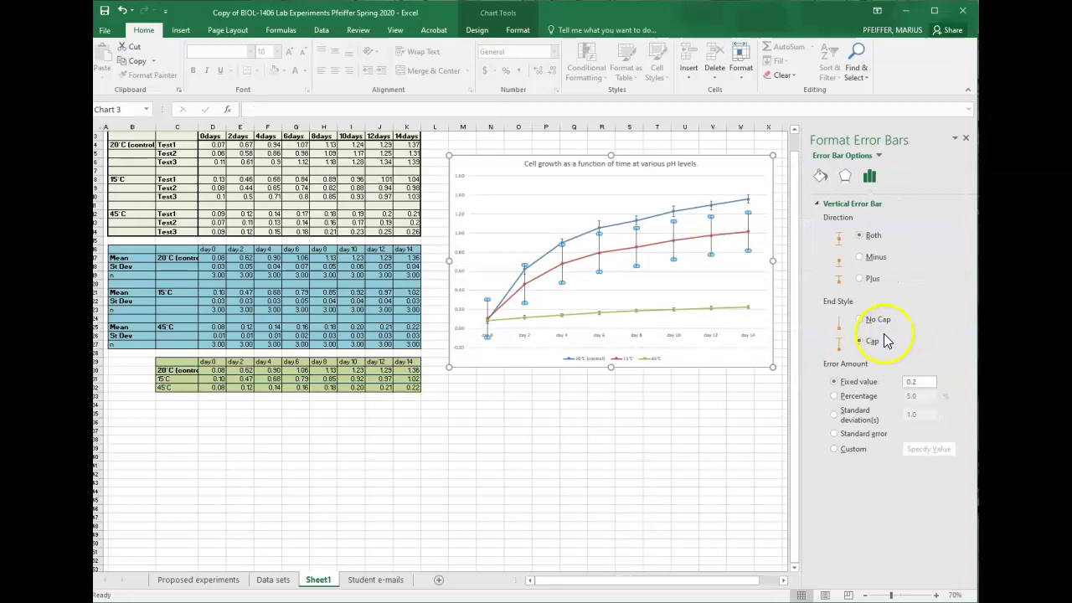
Step: Set the 15°C error bars to custom amounts, using the St Dev values in D22:K22 for both positive and negative errors
{"action": "left_click", "coordinate": [835, 450]}
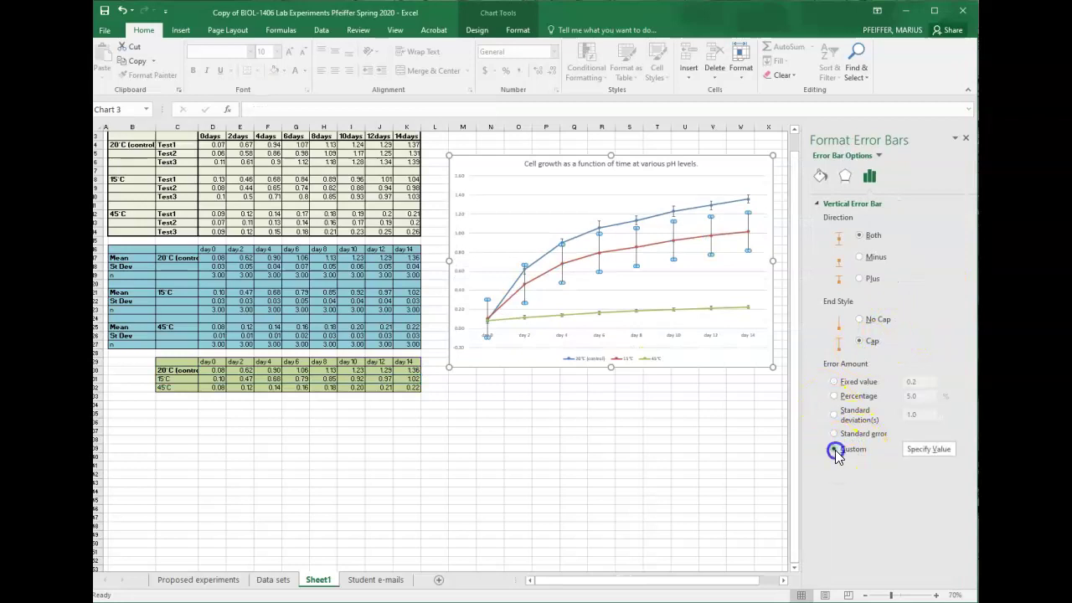
{"action": "left_click", "coordinate": [927, 450]}
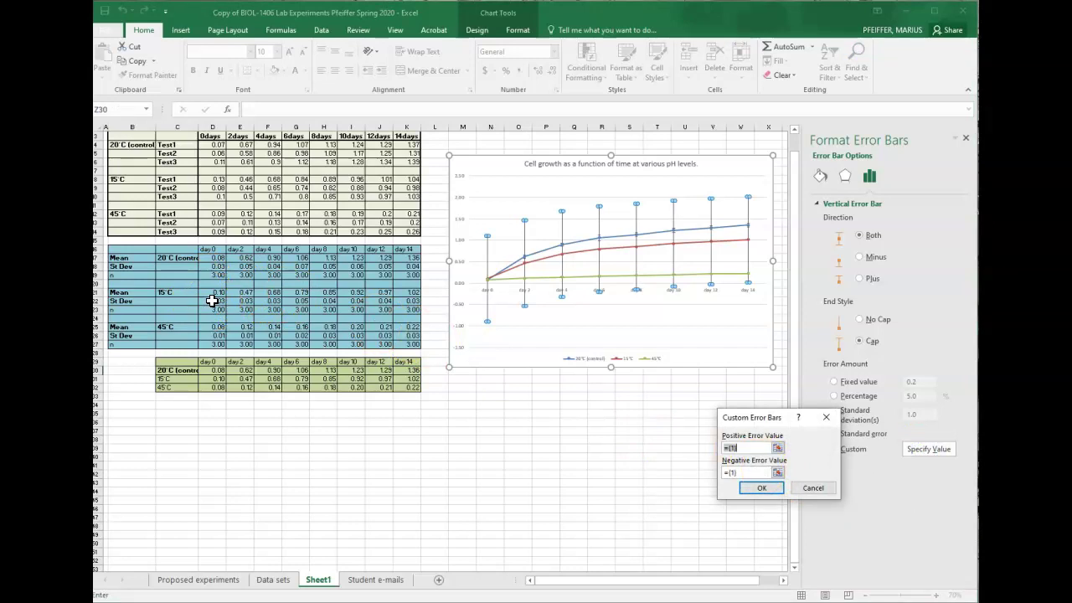
{"action": "left_click_drag", "start_coordinate": [212, 300], "coordinate": [404, 304]}
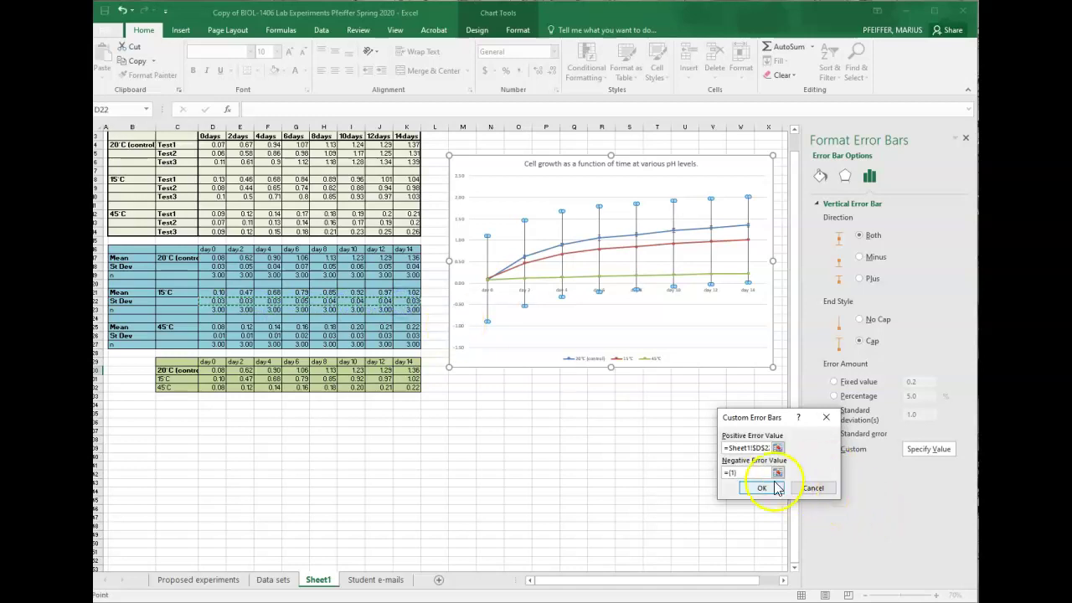
{"action": "left_click", "coordinate": [744, 473]}
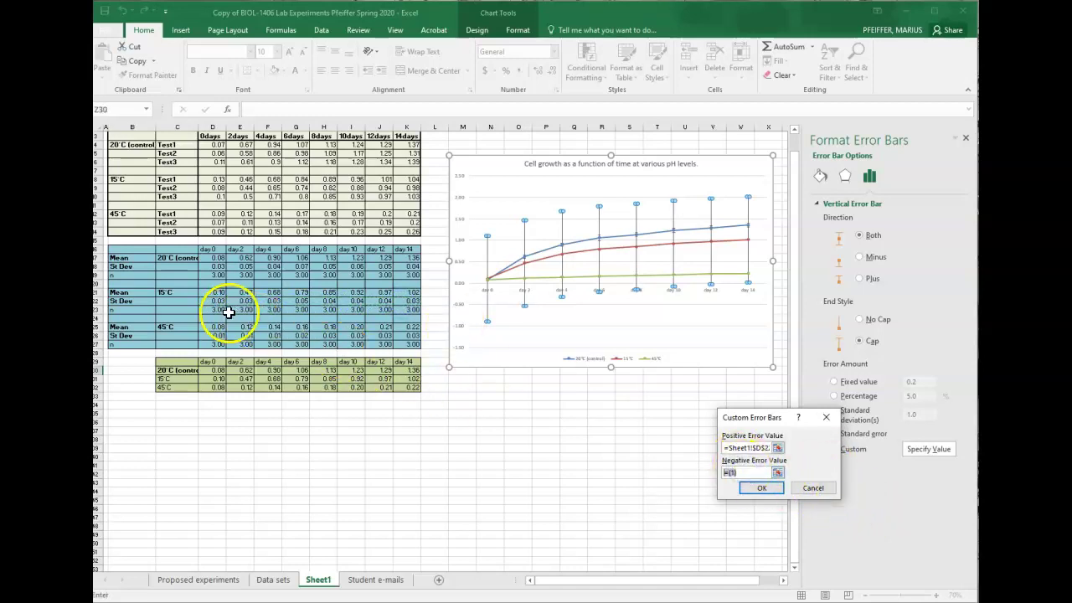
{"action": "left_click_drag", "start_coordinate": [217, 303], "coordinate": [395, 300]}
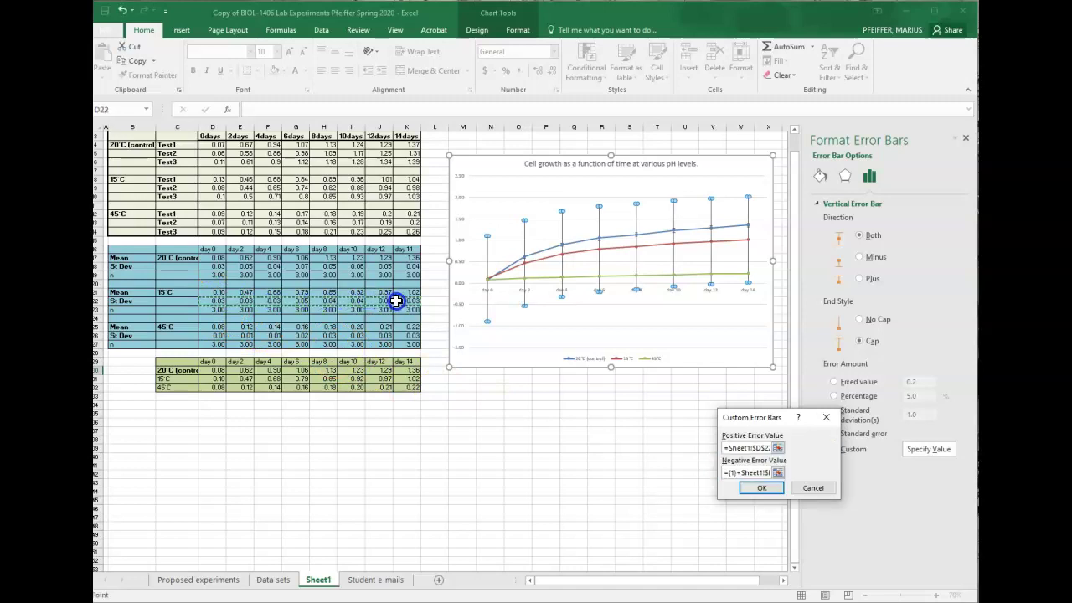
{"action": "left_click", "coordinate": [761, 488]}
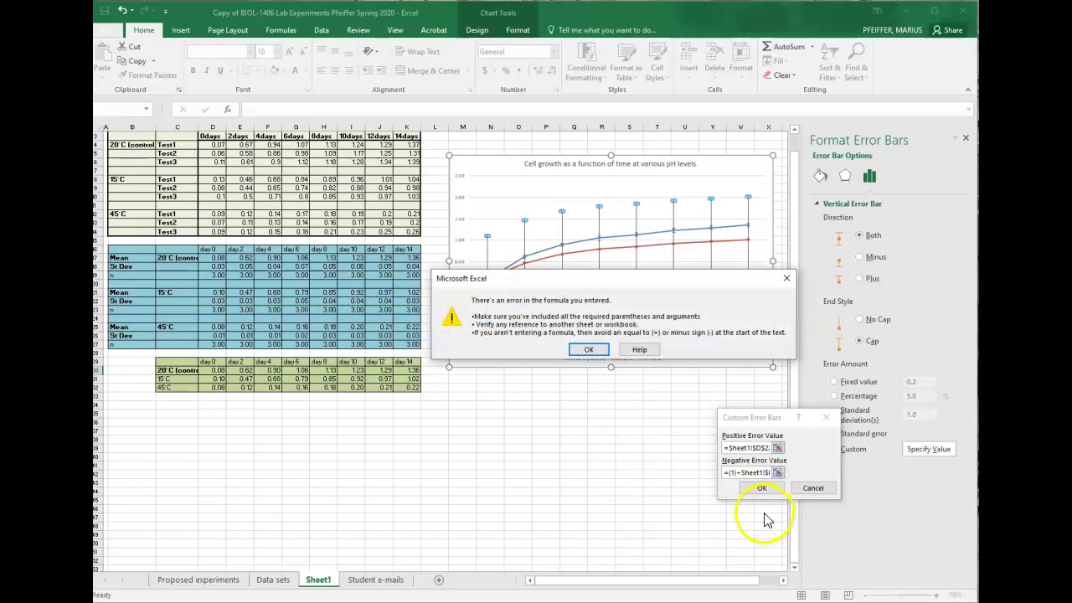
{"action": "left_click", "coordinate": [604, 352]}
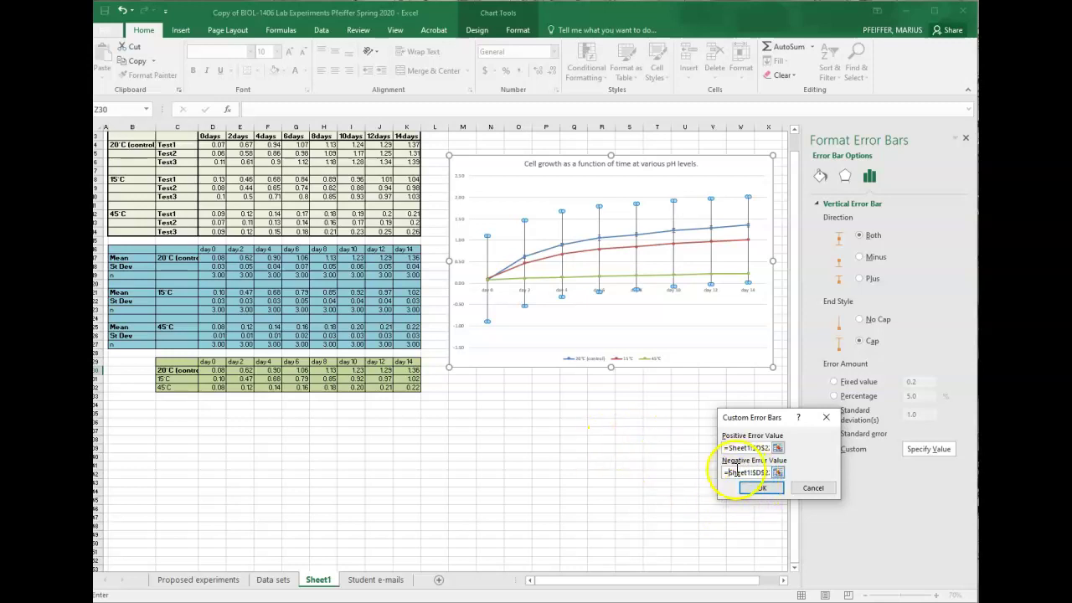
{"action": "left_click", "coordinate": [758, 488]}
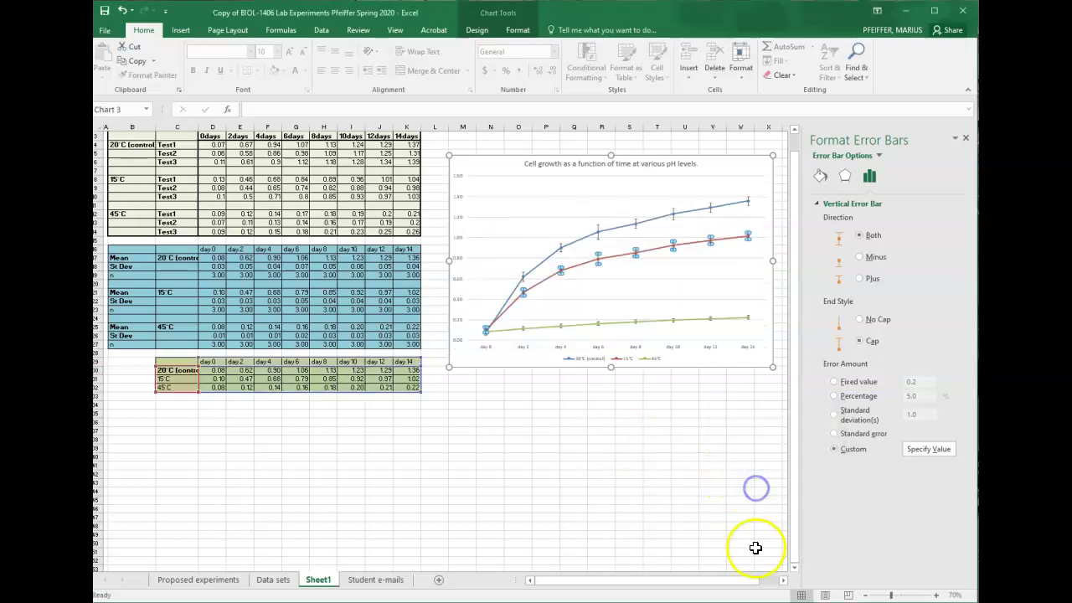
{"action": "left_click", "coordinate": [684, 466]}
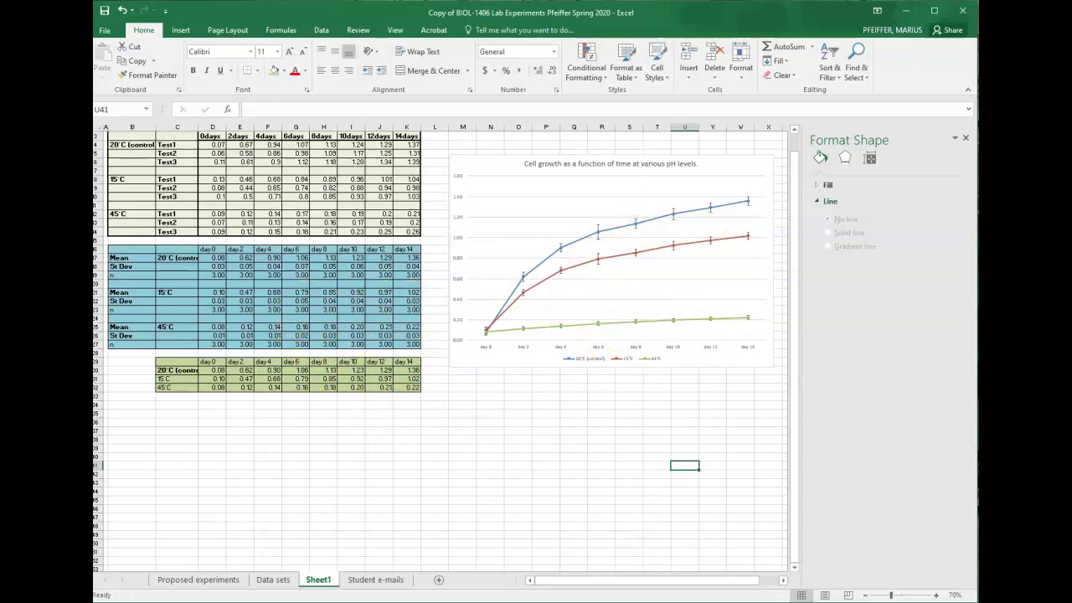
{"action": "left_click", "coordinate": [968, 139]}
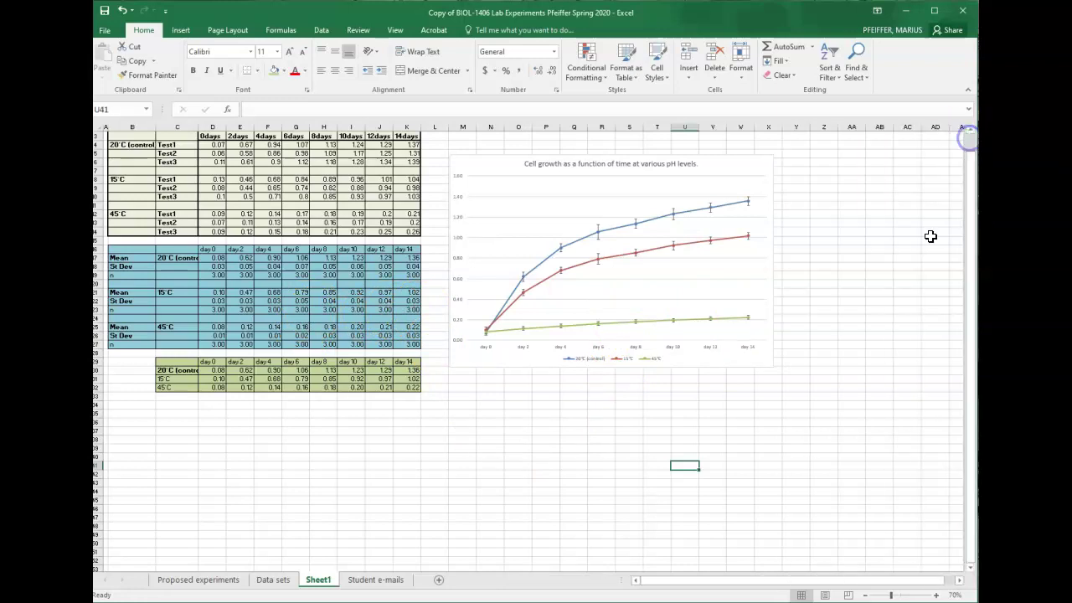
Step: Set the 45°C series' error bars to custom amounts, using the St Dev values in D26:K26 for both positive and negative errors
{"action": "left_click", "coordinate": [660, 327]}
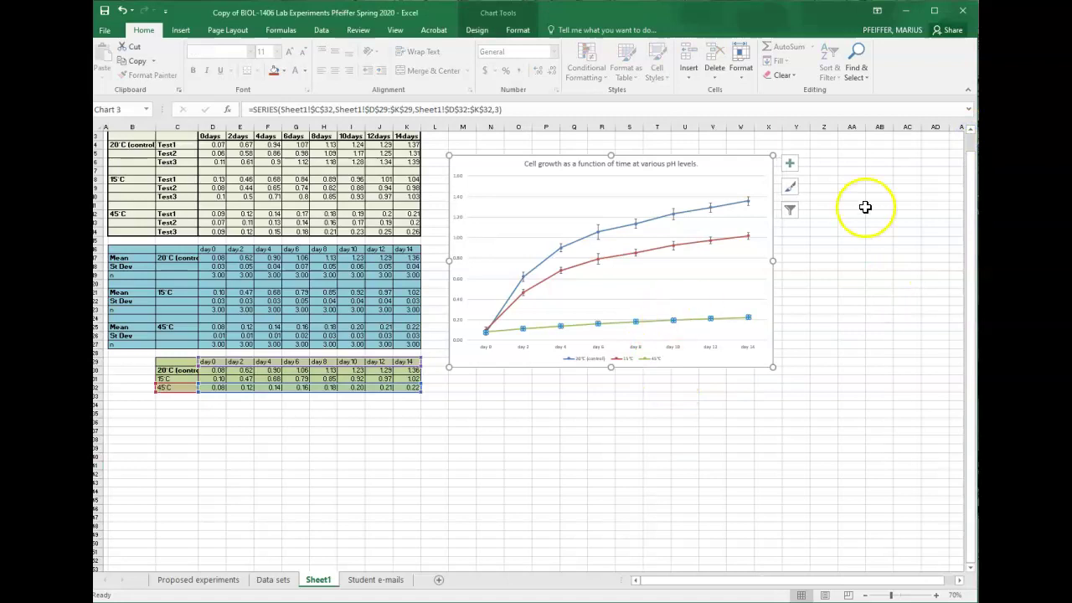
{"action": "left_click", "coordinate": [792, 165]}
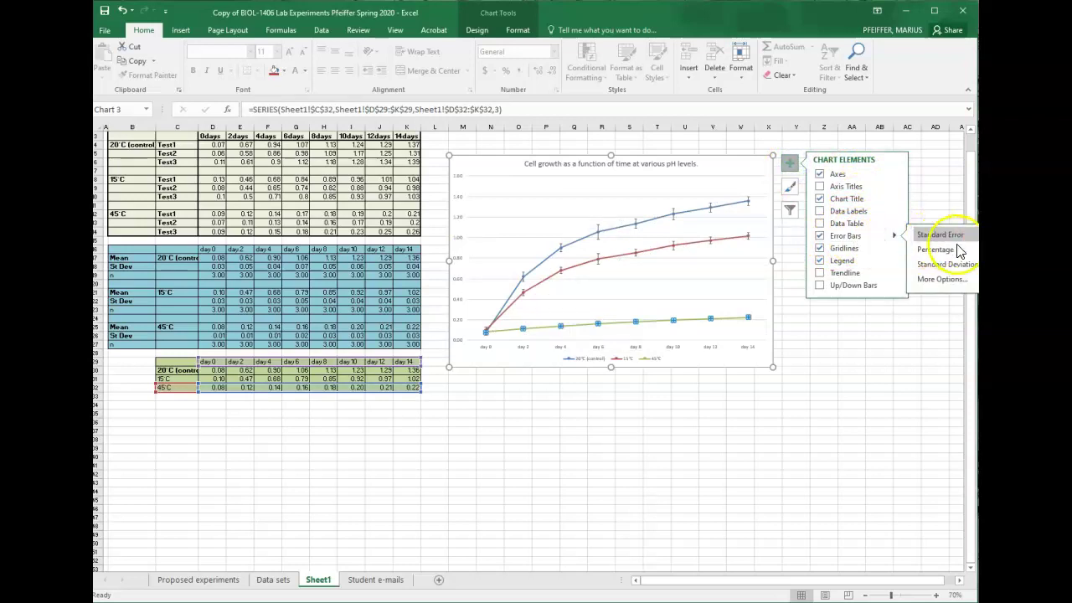
{"action": "left_click", "coordinate": [942, 280]}
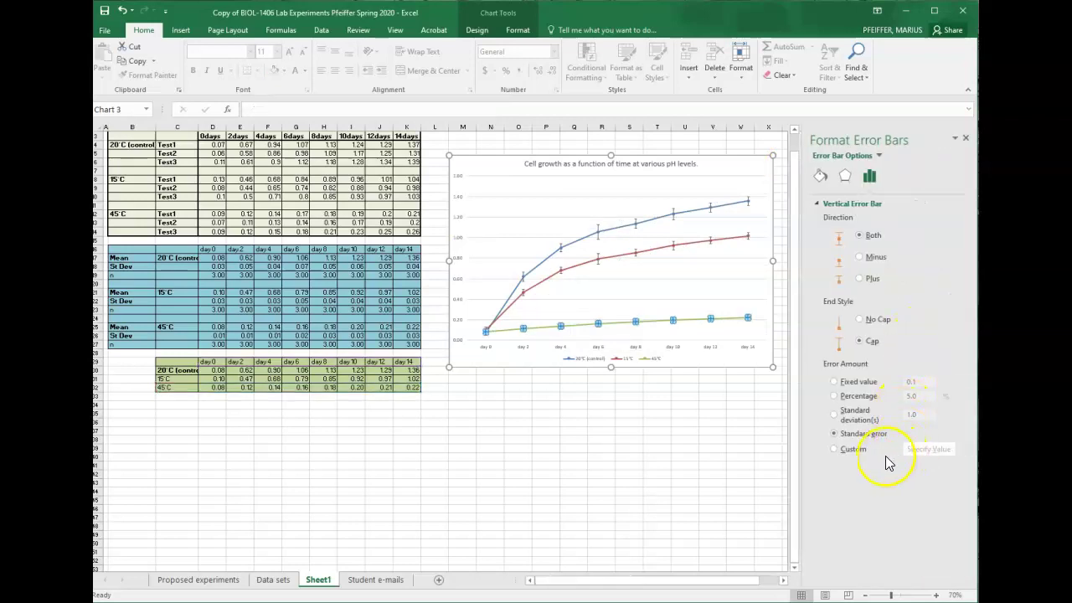
{"action": "left_click", "coordinate": [835, 449]}
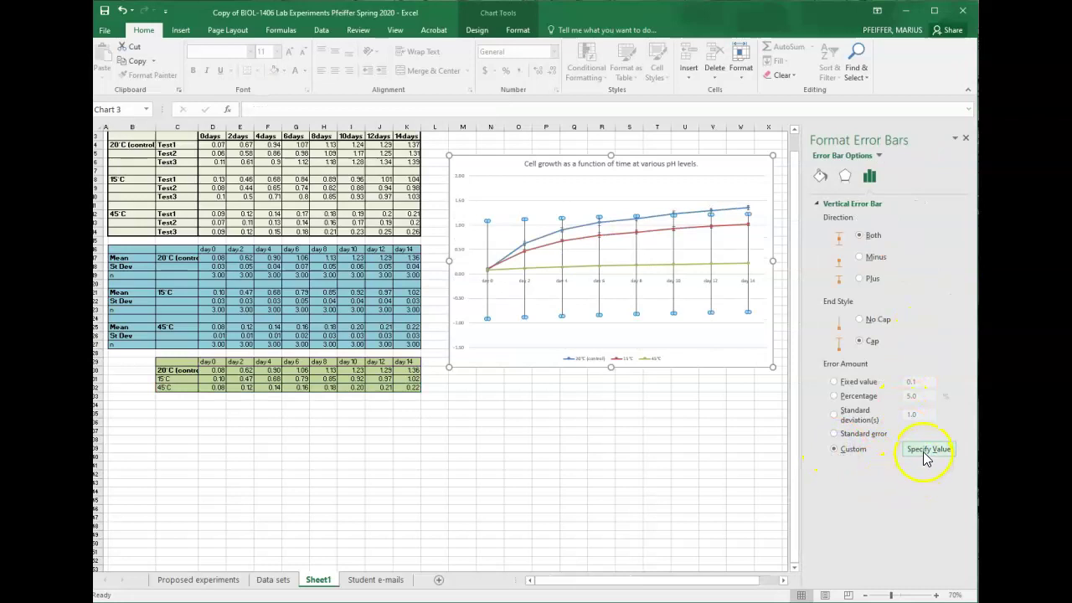
{"action": "left_click", "coordinate": [928, 449]}
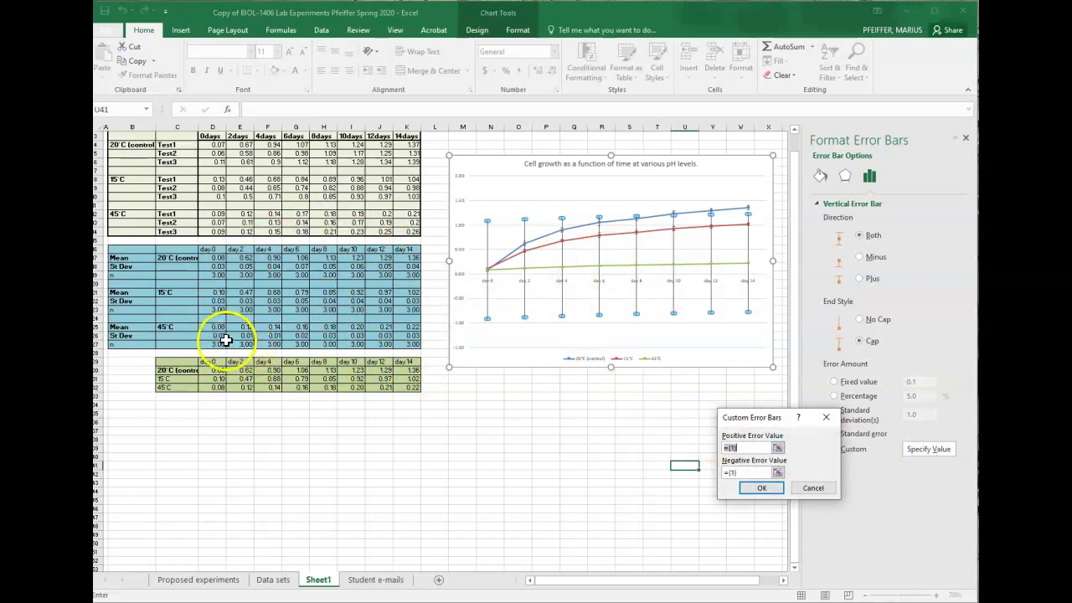
{"action": "left_click_drag", "start_coordinate": [218, 335], "coordinate": [407, 335]}
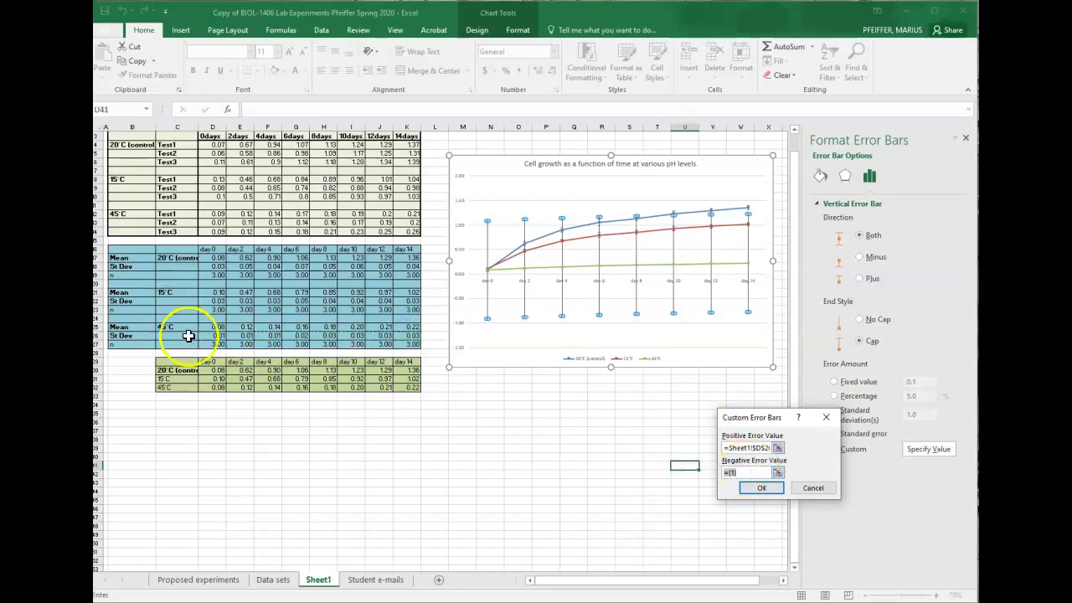
{"action": "left_click_drag", "start_coordinate": [215, 335], "coordinate": [407, 335]}
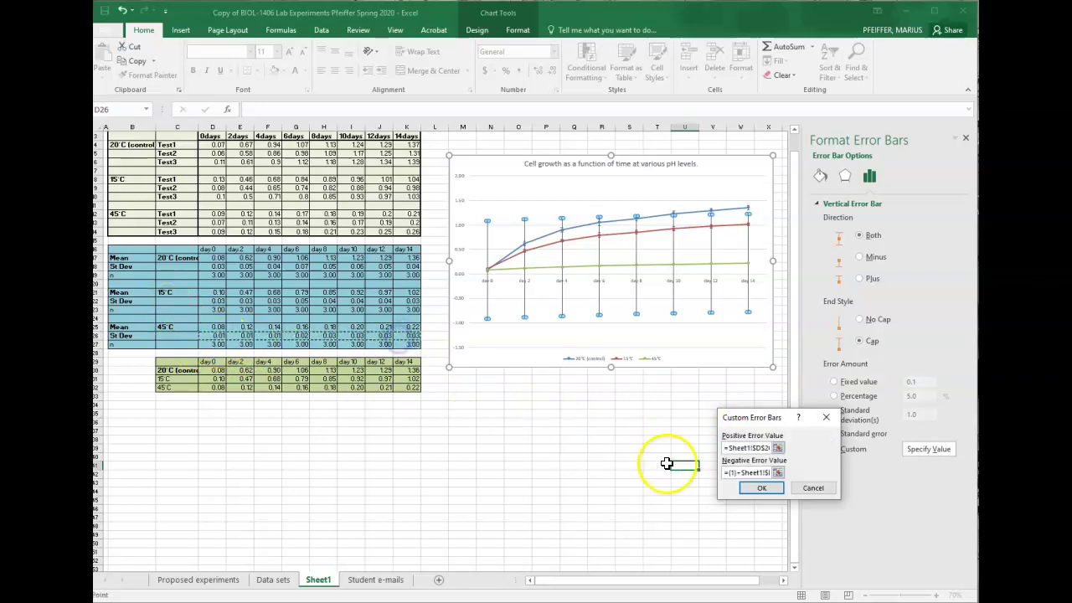
{"action": "left_click", "coordinate": [766, 488]}
{"action": "left_click", "coordinate": [633, 467]}
{"action": "left_click", "coordinate": [711, 426]}
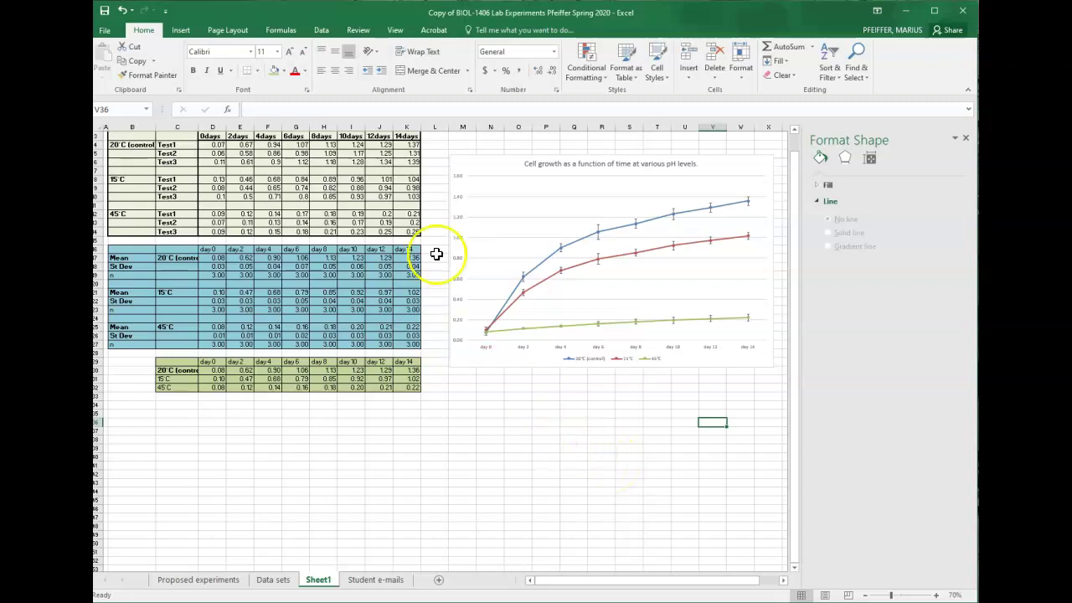
Step: Add primary horizontal and primary vertical axis titles to the line chart
{"action": "left_click", "coordinate": [456, 216]}
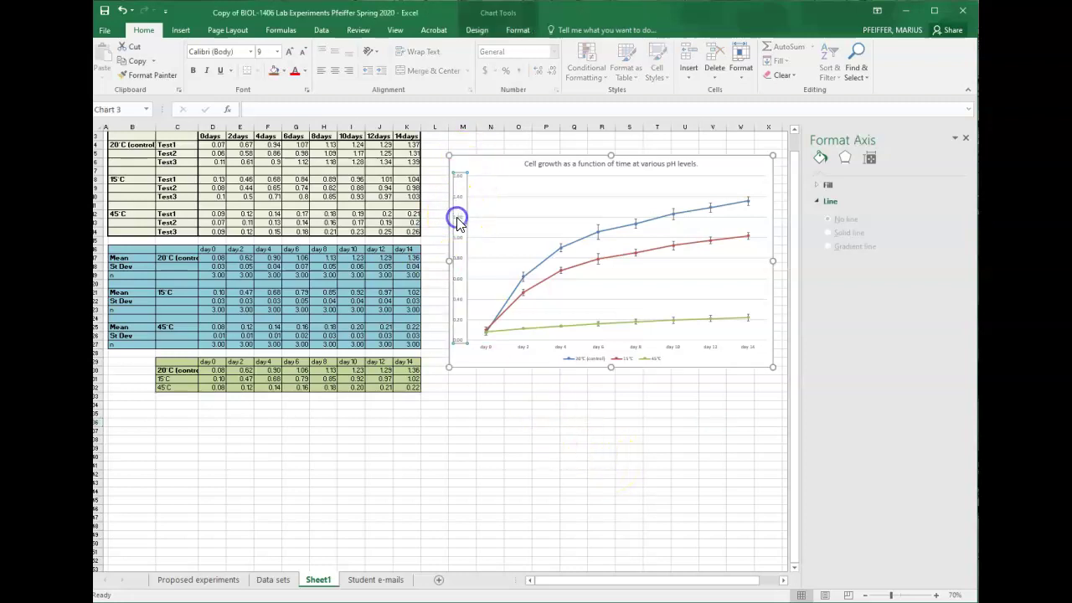
{"action": "left_click", "coordinate": [965, 137]}
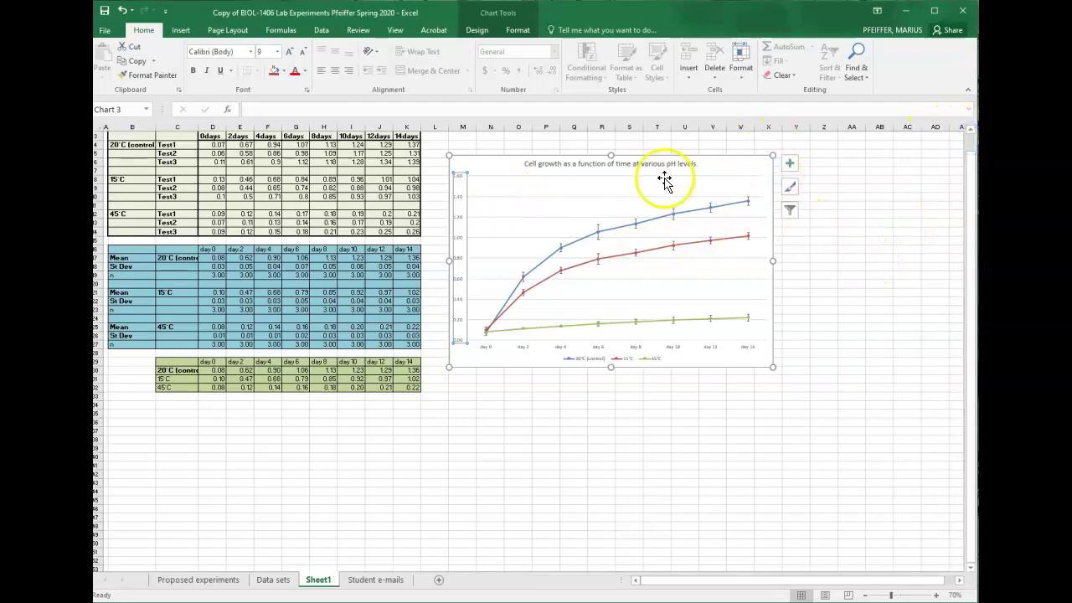
{"action": "left_click", "coordinate": [792, 165]}
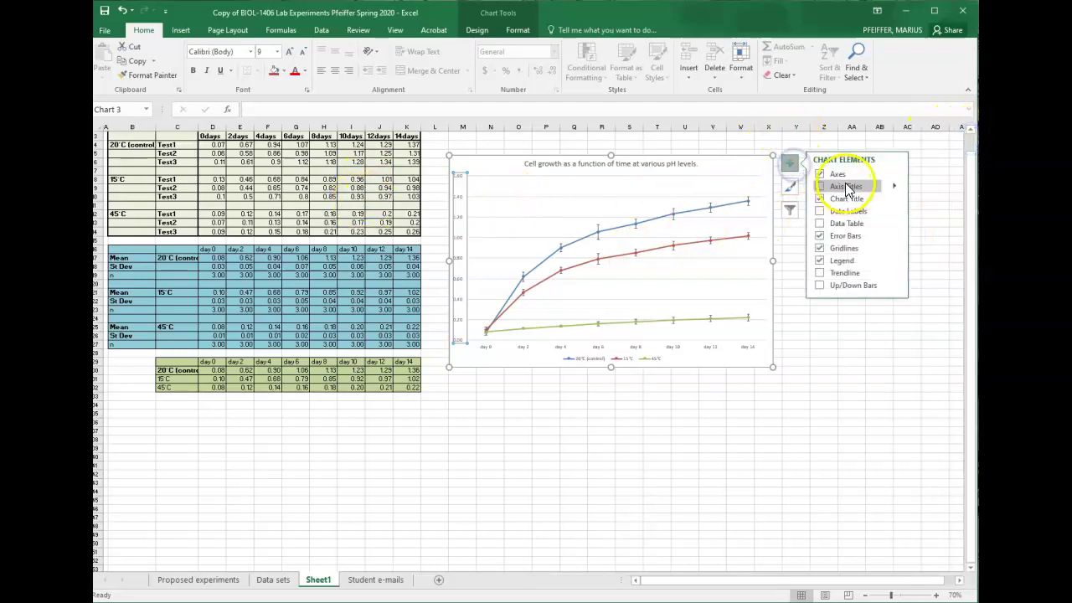
{"action": "left_click", "coordinate": [852, 192]}
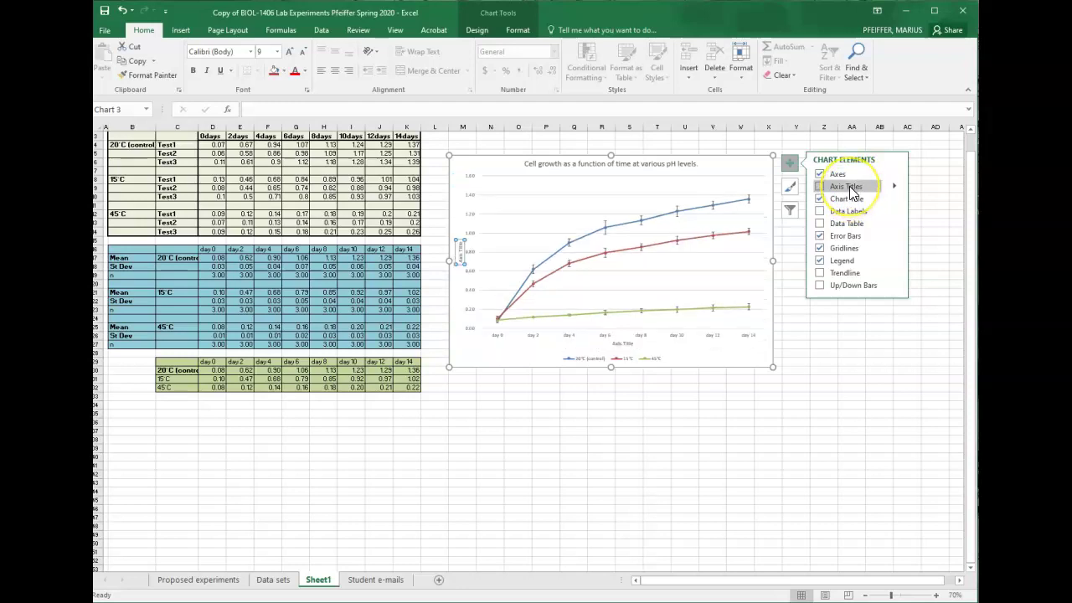
{"action": "left_click", "coordinate": [851, 192]}
{"action": "left_click", "coordinate": [894, 186]}
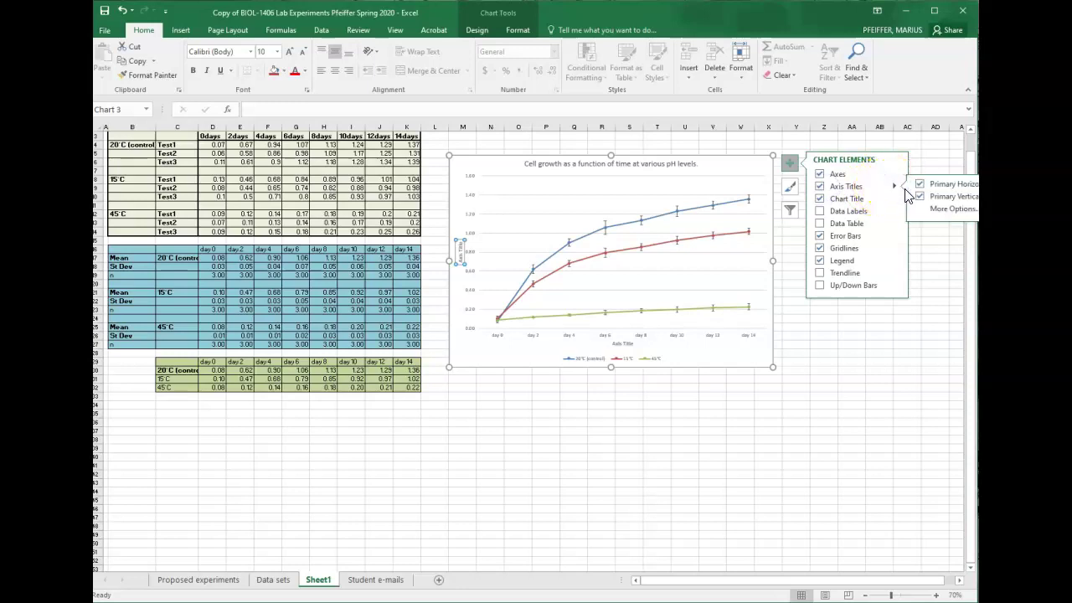
{"action": "left_click", "coordinate": [926, 197]}
Step: Change the vertical axis title to "Cell abundance measured Absorbance at 420nm"
{"action": "left_click", "coordinate": [460, 256]}
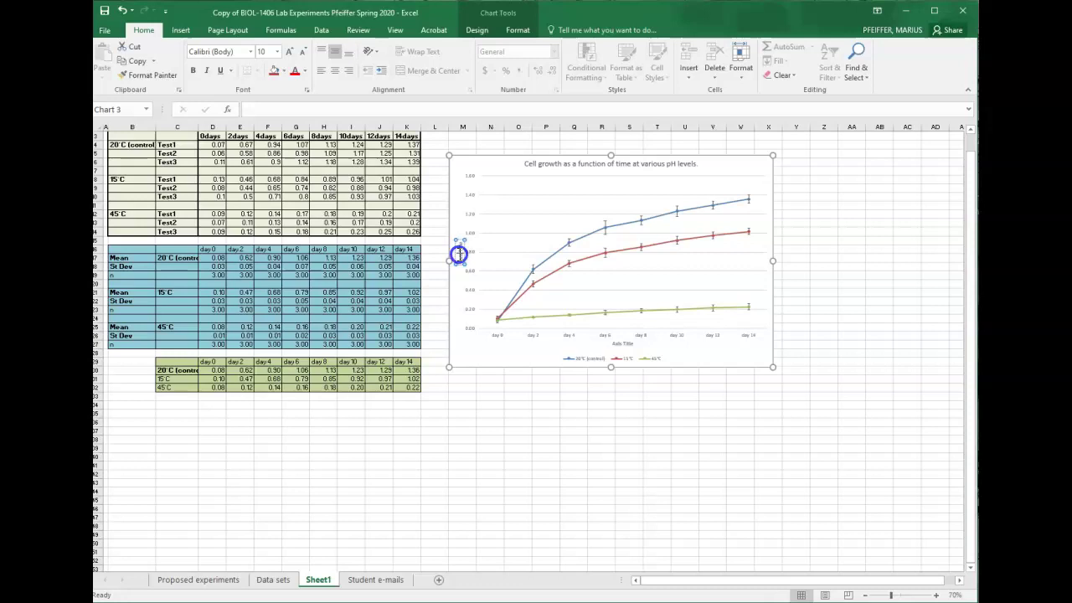
{"action": "left_click", "coordinate": [461, 256]}
{"action": "left_click", "coordinate": [460, 255]}
{"action": "left_click", "coordinate": [461, 254]}
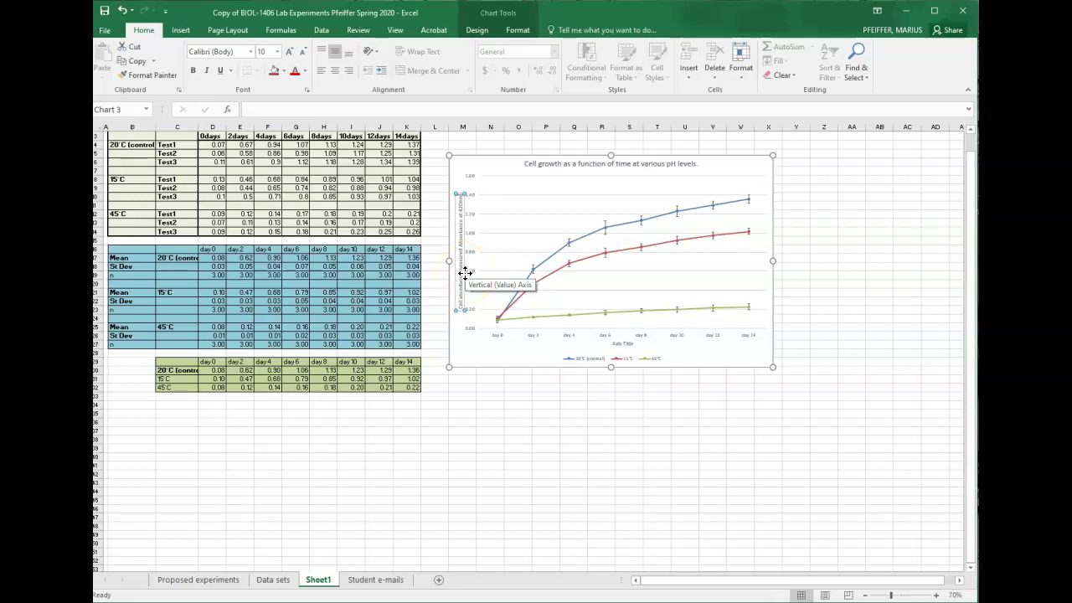
{"action": "left_click", "coordinate": [645, 192]}
{"action": "left_click", "coordinate": [521, 452]}
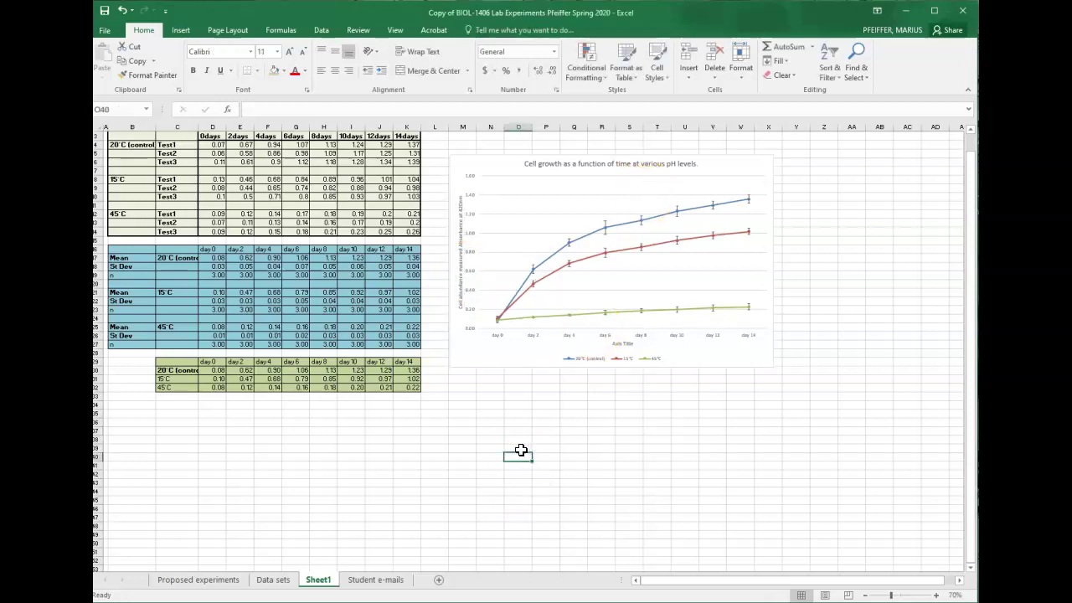
Step: Examine the whole line chart at 130% zoom, including its error bars, axis titles and legend
{"action": "left_click", "coordinate": [937, 595]}
{"action": "left_click", "coordinate": [936, 595]}
{"action": "left_click", "coordinate": [937, 596]}
{"action": "left_click", "coordinate": [937, 595]}
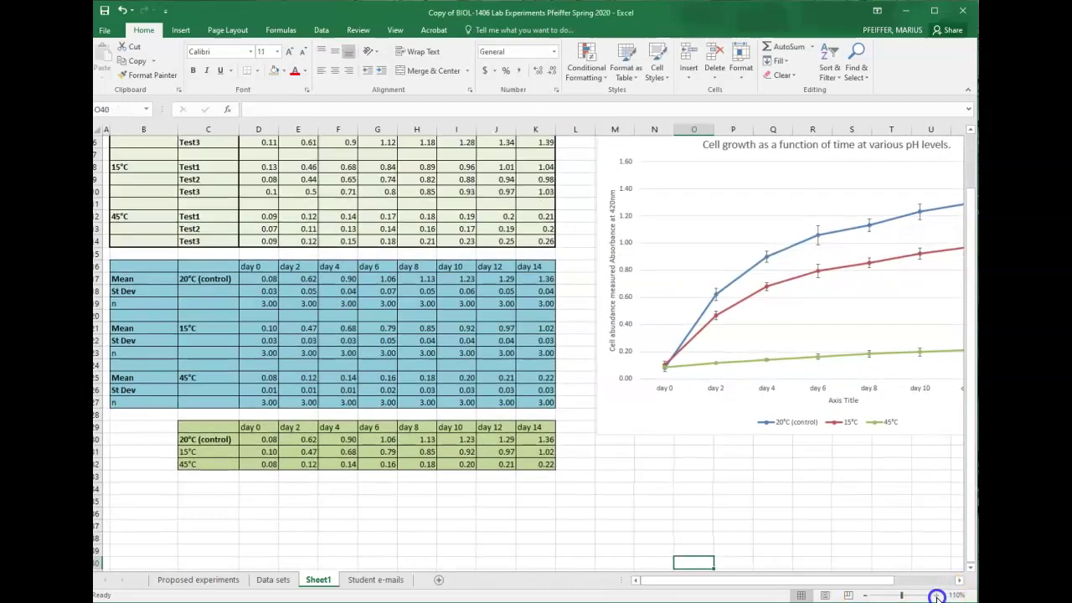
{"action": "left_click", "coordinate": [936, 595]}
{"action": "left_click", "coordinate": [936, 595]}
{"action": "left_click", "coordinate": [871, 595]}
{"action": "left_click_drag", "start_coordinate": [806, 579], "coordinate": [919, 570]}
{"action": "left_click_drag", "start_coordinate": [971, 460], "coordinate": [957, 351]}
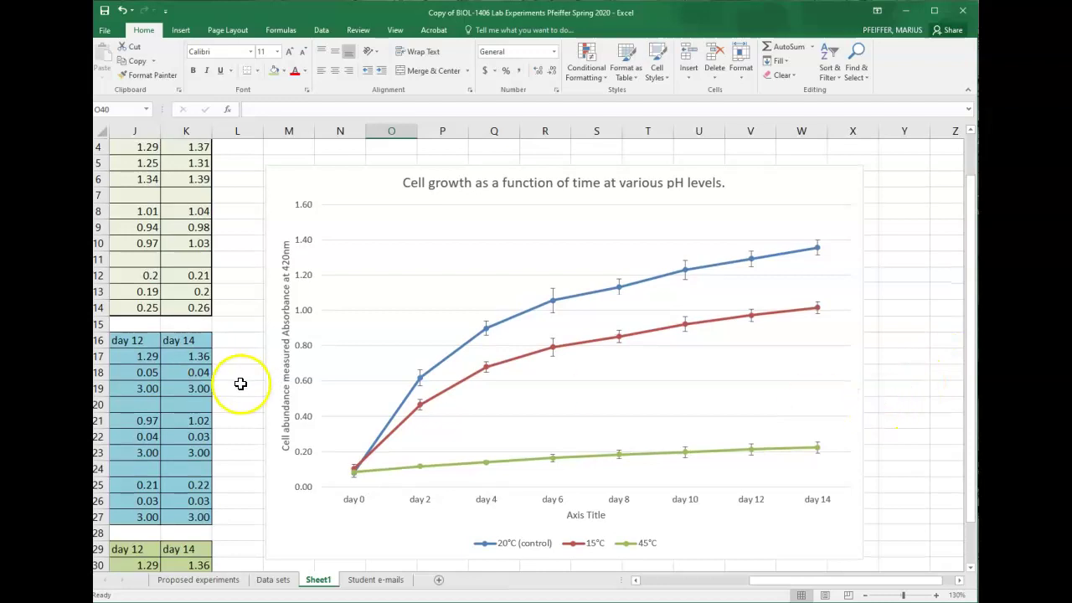